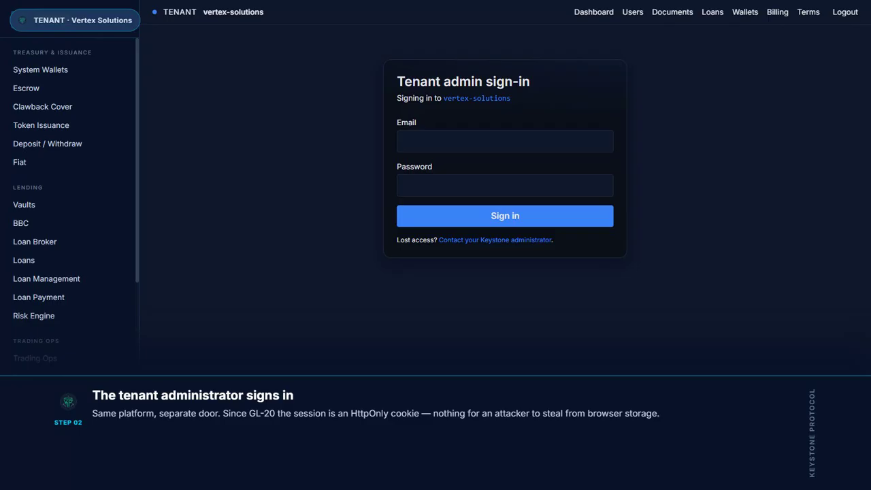
Sign in to the vertex-solutions tenant with the administrator's e-mail and password
click(485, 140)
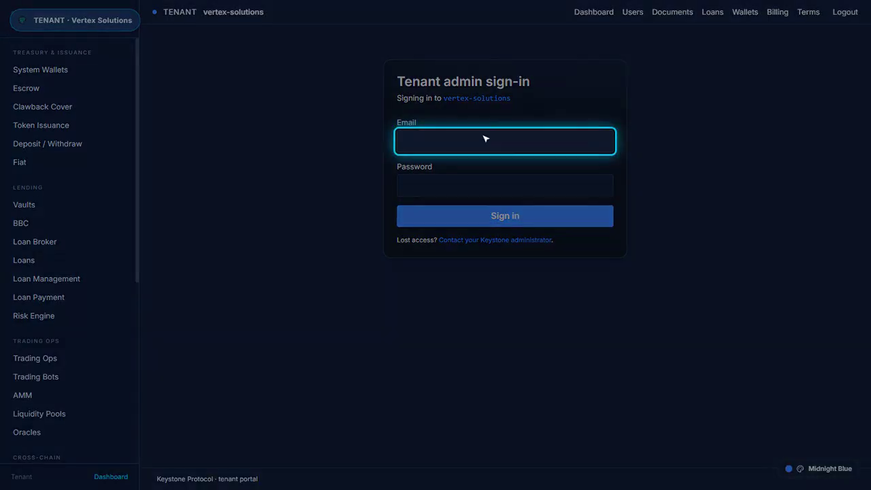
text(billing@vertex.example)
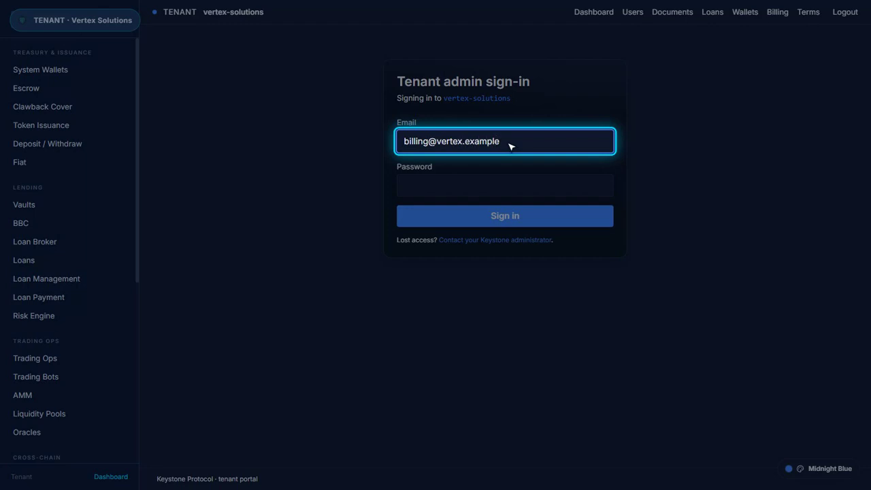
key(Tab)
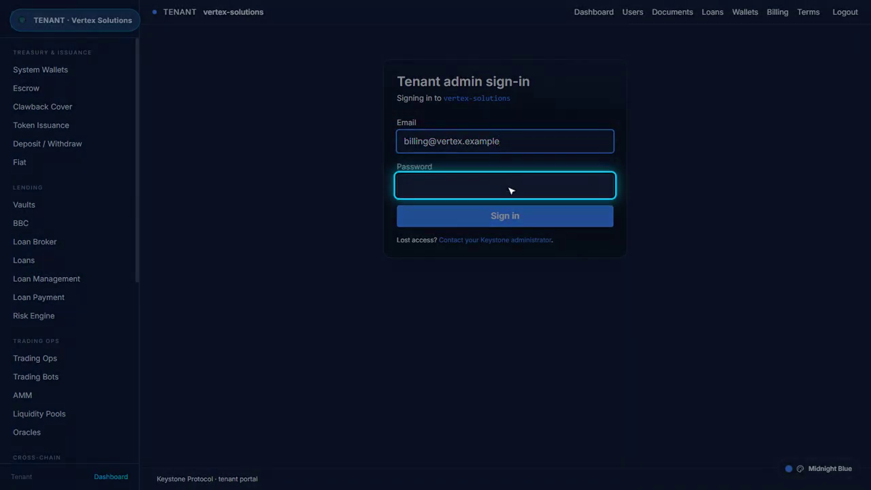
text(••••••••••••••••••••)
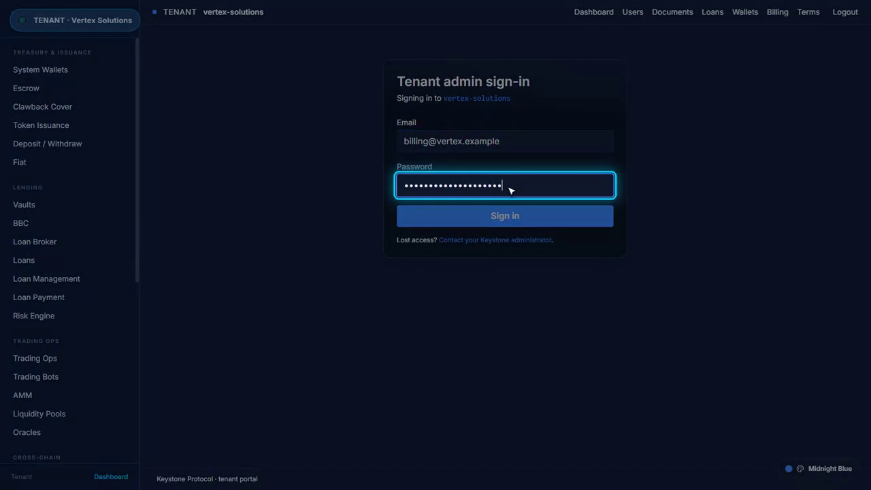
click(510, 216)
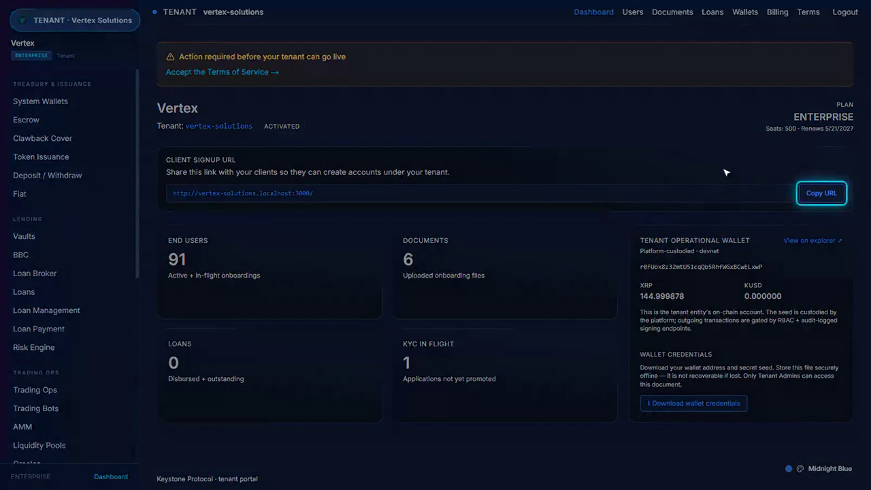
Copy the link from the Client Signup URL card for sharing
click(827, 196)
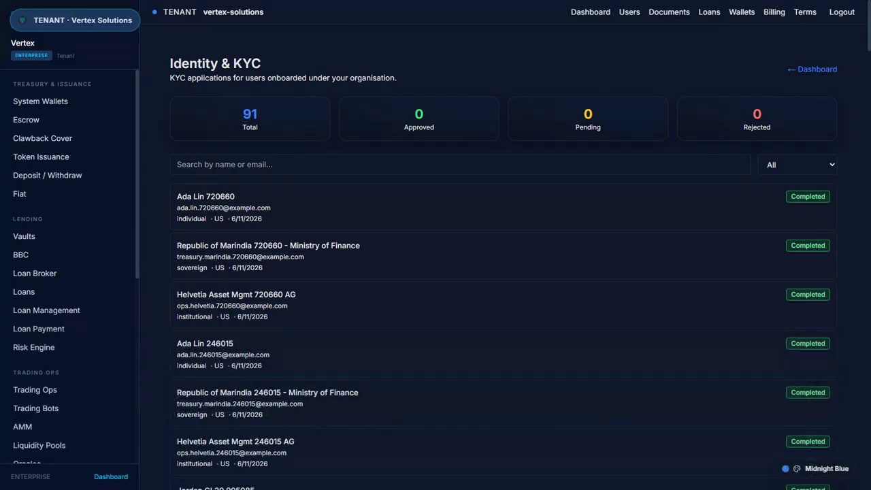
Filter the KYC applications by 'a' and scroll through the results
text(a)
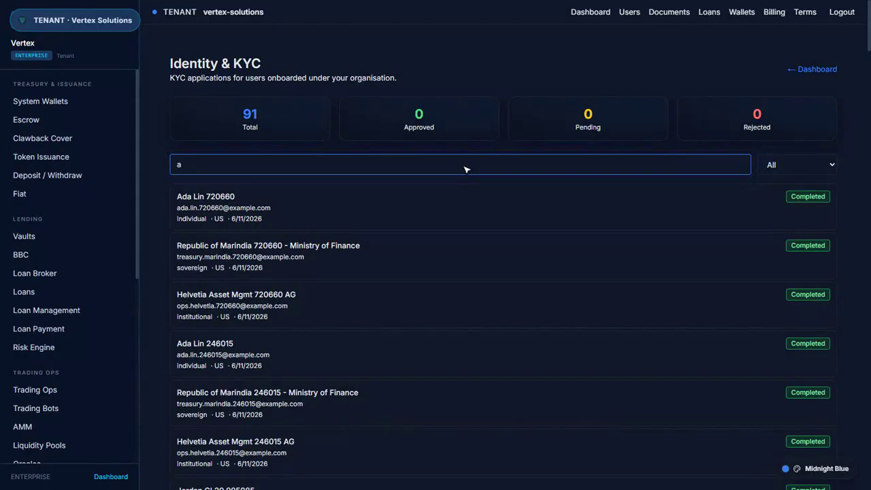
scroll(466, 169, down, 15)
scroll(466, 168, down, 15)
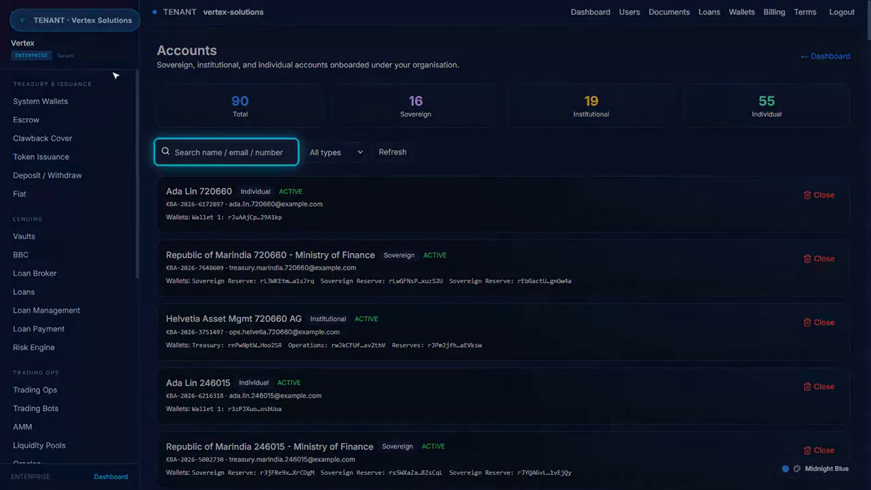
Search the accounts for 'keystone', which returns no matches
click(230, 153)
text(keystone)
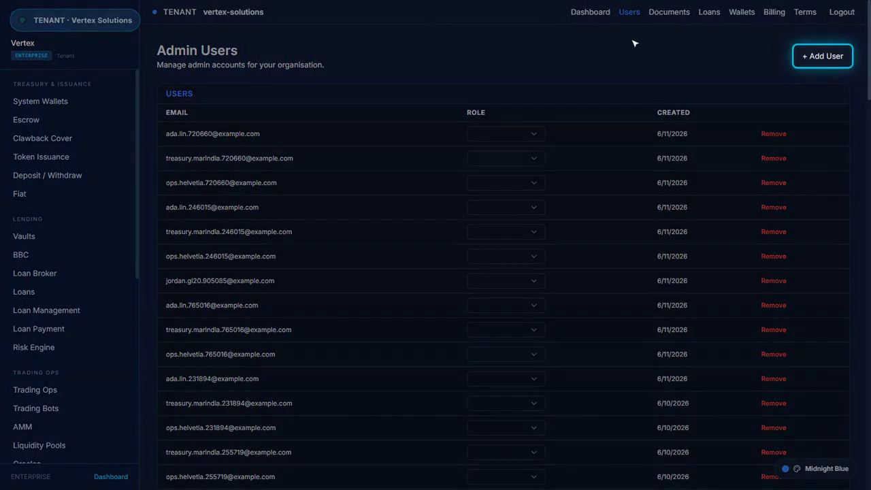
Open the new admin user form and cancel it without adding anyone
click(828, 59)
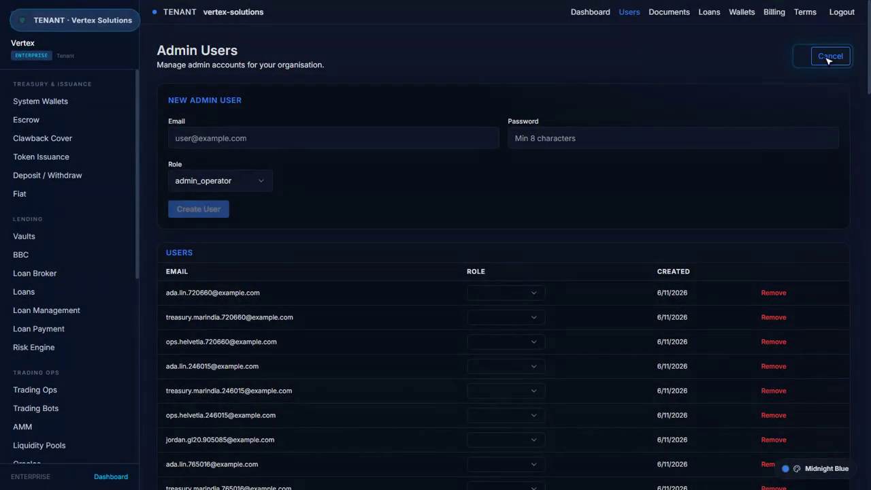
click(830, 60)
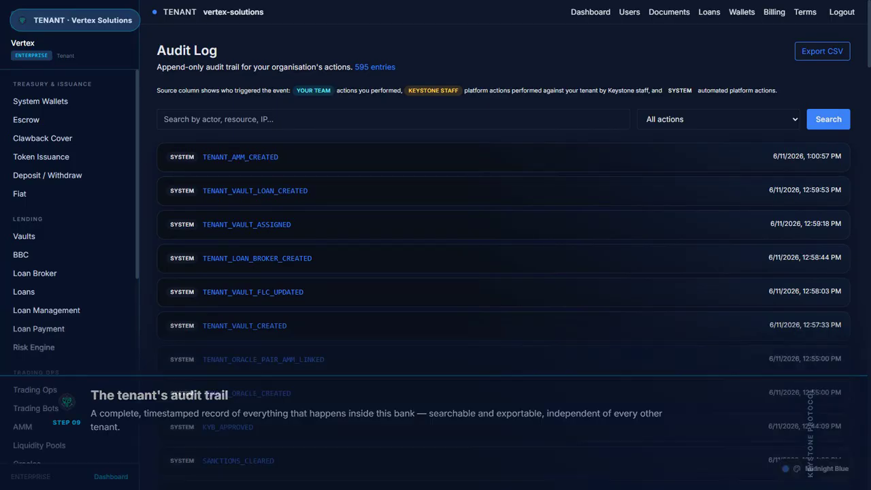
Search the audit log for 'login', which returns no entries
text(login)
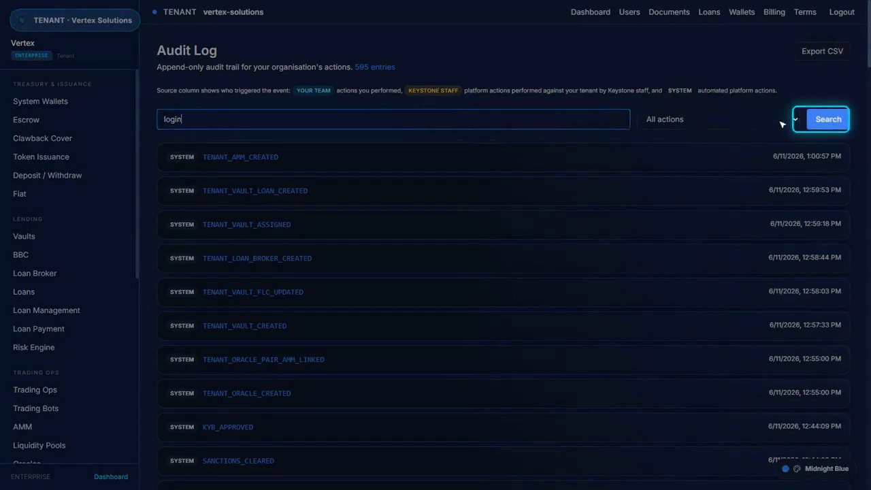
click(832, 121)
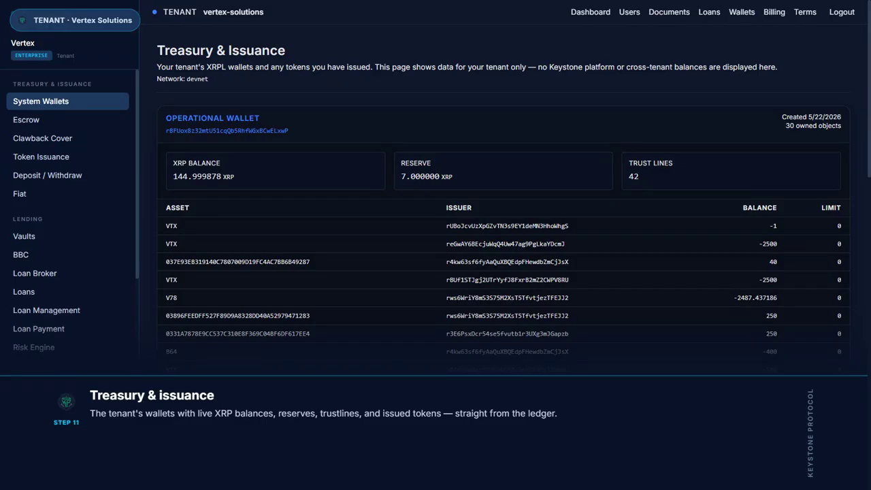
Scroll through the operational wallet's 42 trust lines, then go to Deposit & Withdraw
scroll(503, 257, down, 4)
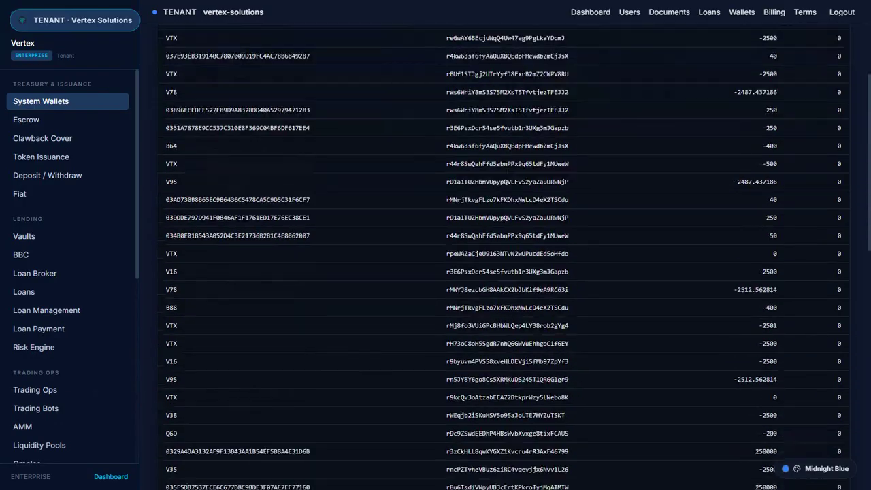
scroll(504, 258, down, 5)
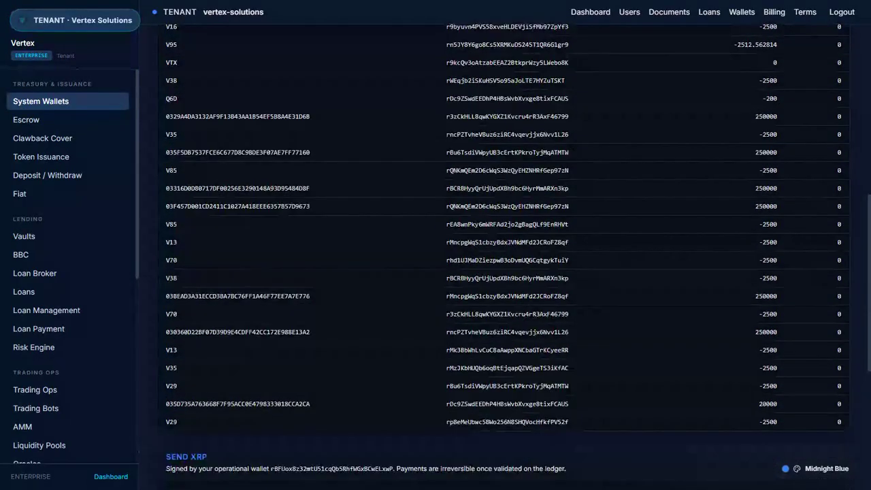
scroll(504, 258, down, 3)
scroll(503, 258, up, 13)
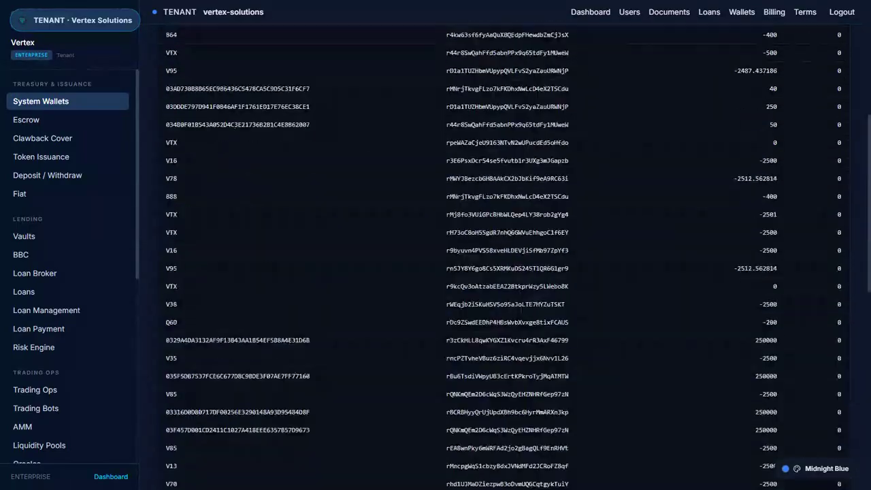
click(48, 176)
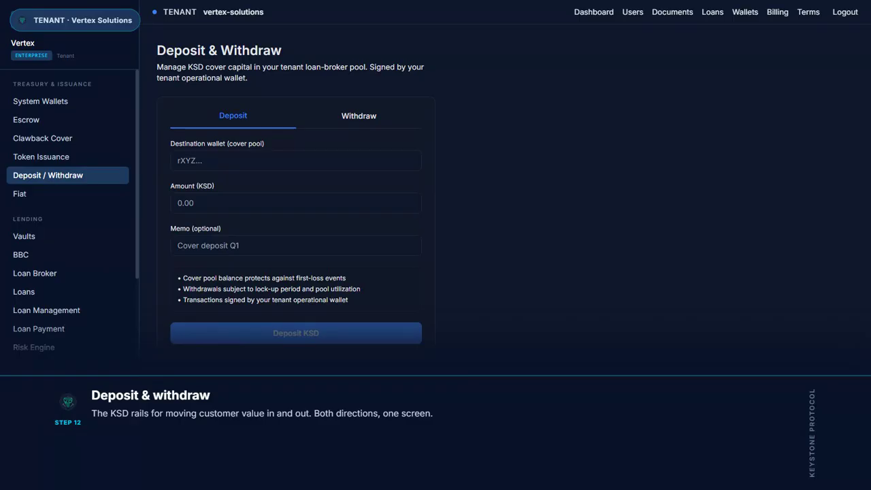
Switch to the KSD withdraw form, then view the connected fiat payment providers
click(363, 122)
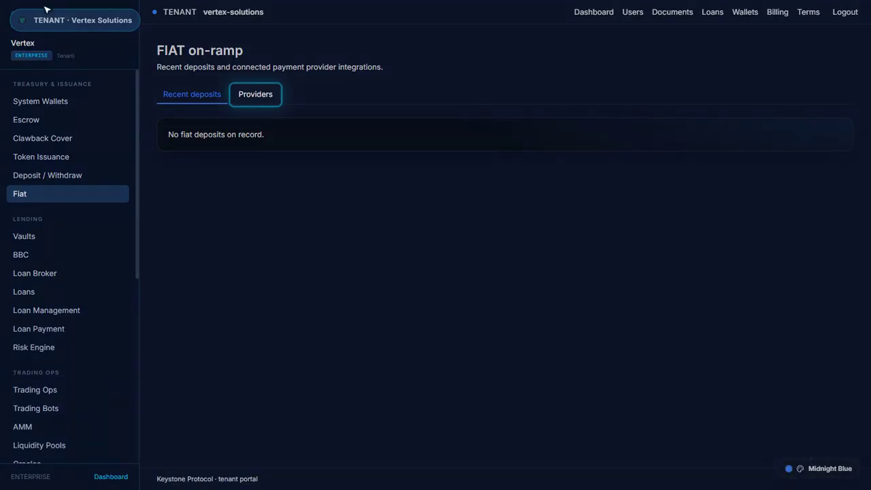
click(260, 97)
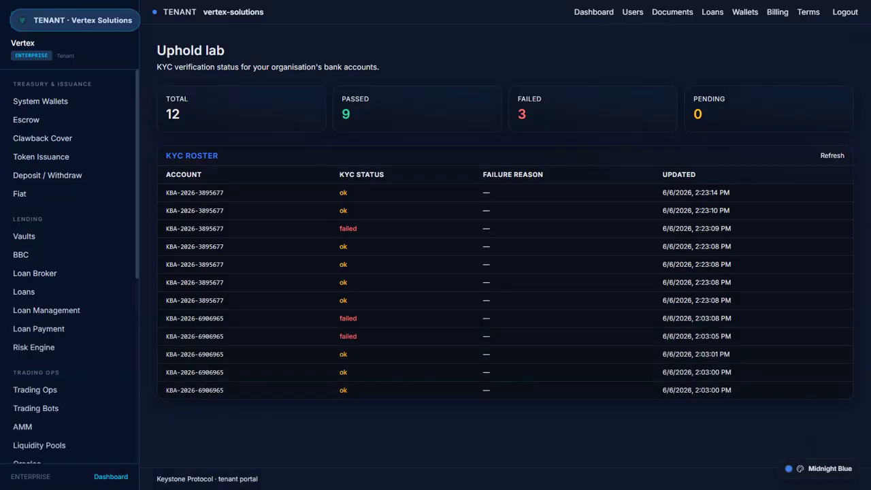
Reload the Uphold lab bank-account KYC roster
click(834, 156)
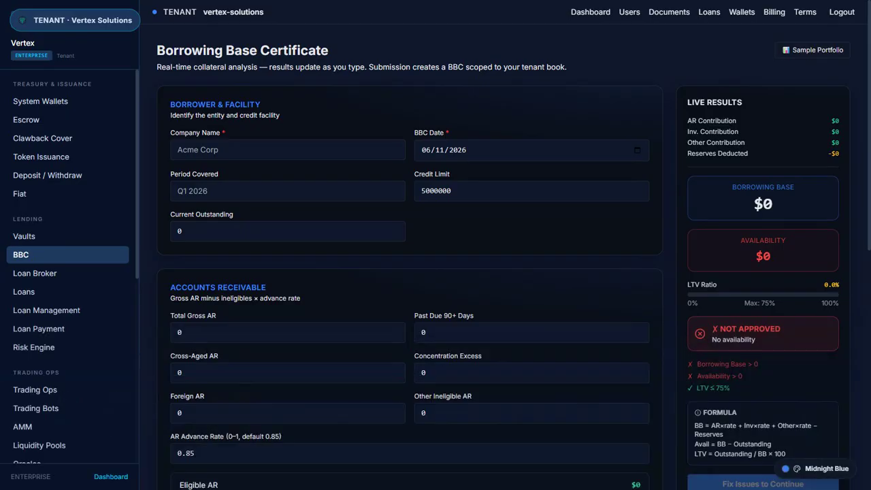
Fill the certificate with Acme Capital Corp sample figures and approve it to create a loan
click(817, 51)
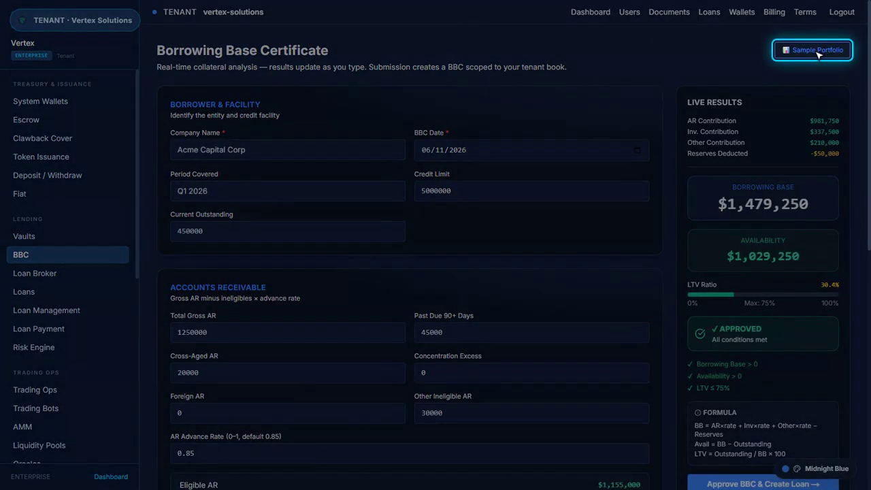
scroll(819, 54, down, 3)
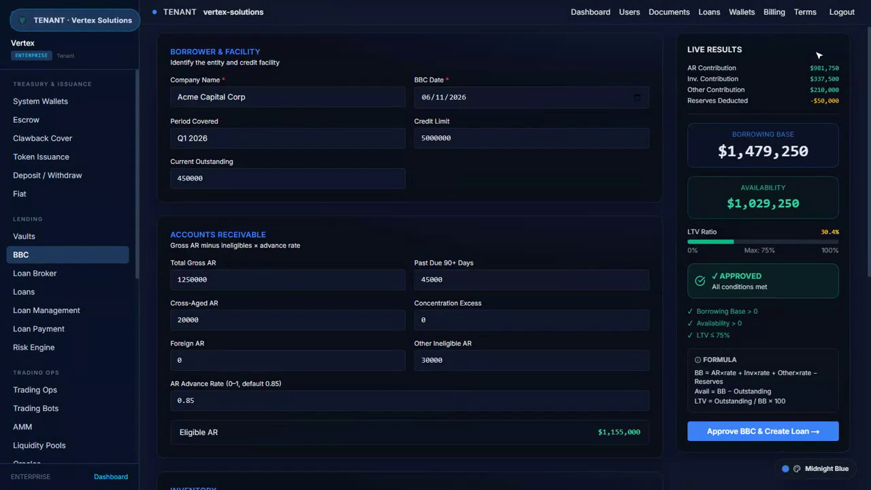
scroll(819, 56, down, 3)
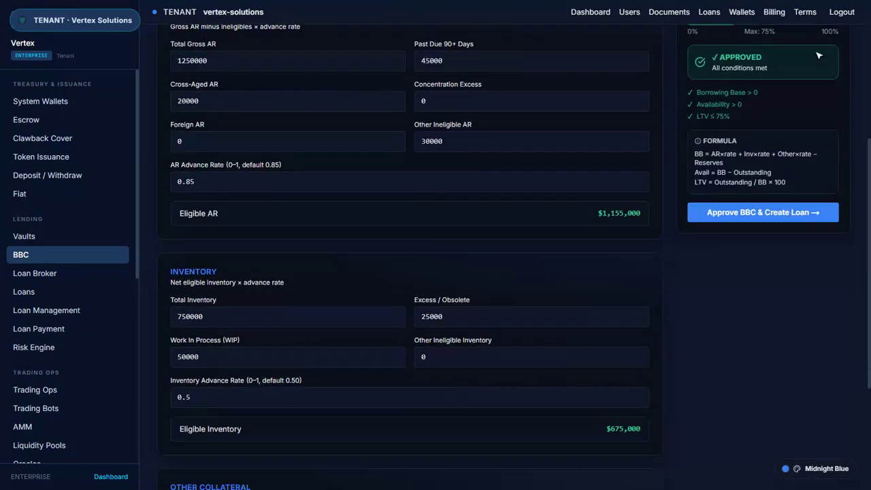
click(817, 51)
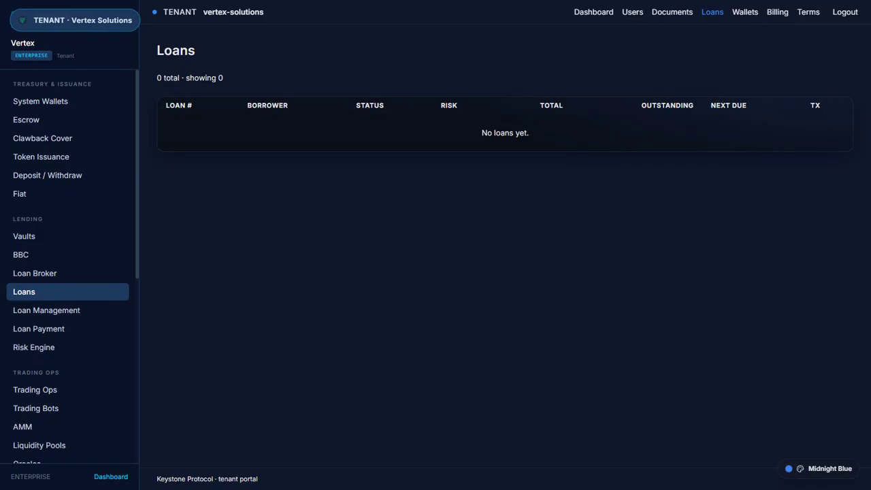
Open Loan Management to check the loan book, which shows 0 loans
click(47, 310)
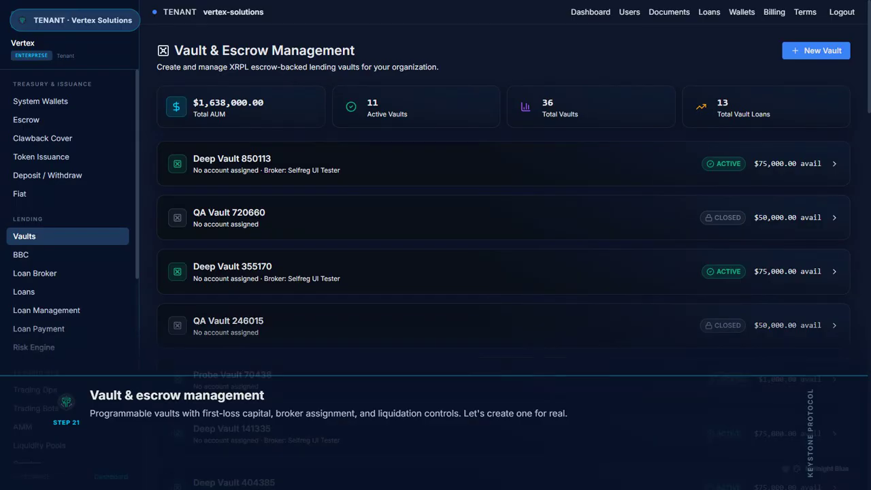
Start a new vault named 'QA Vault 206594' with 50000 total assets
click(823, 53)
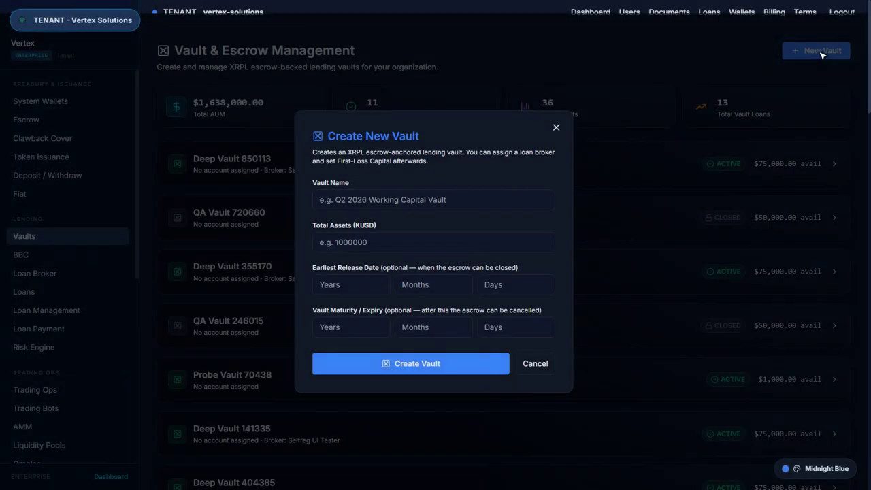
click(439, 202)
text(QA Vault 206594)
click(439, 239)
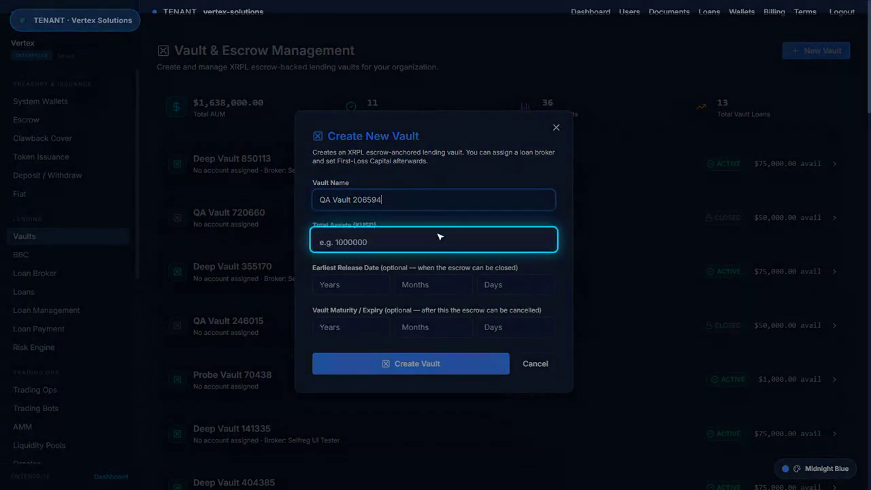
click(439, 237)
text(50000)
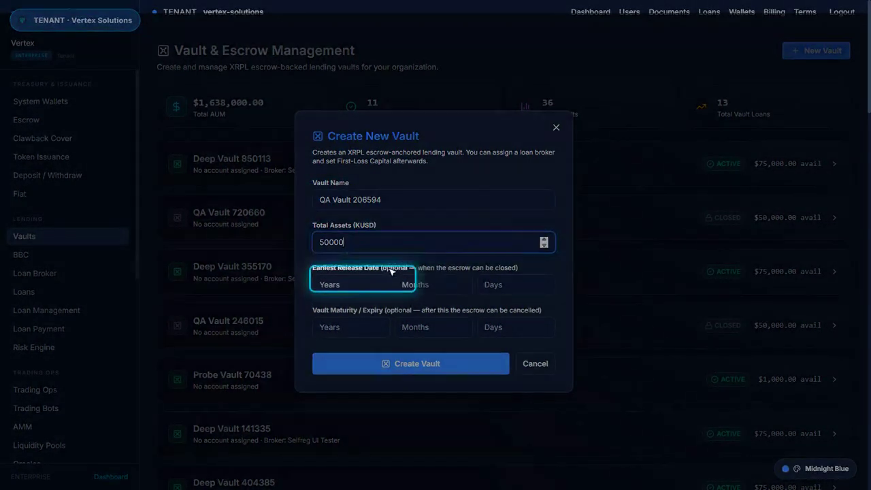
Set earliest release to 0y 1m 0d and maturity to 1y 0m 0d, then create the vault
click(356, 286)
text(0)
click(439, 289)
text(1)
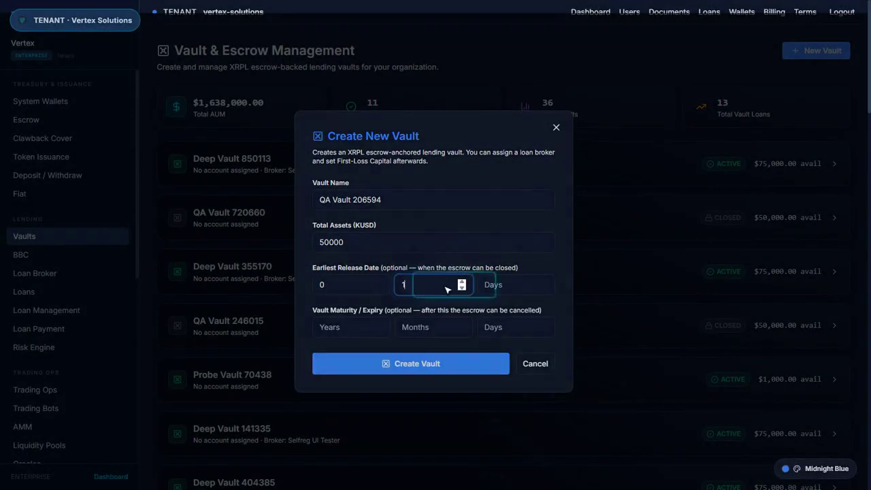
click(519, 288)
text(0)
click(355, 330)
text(1)
click(436, 332)
text(0)
click(516, 331)
text(0)
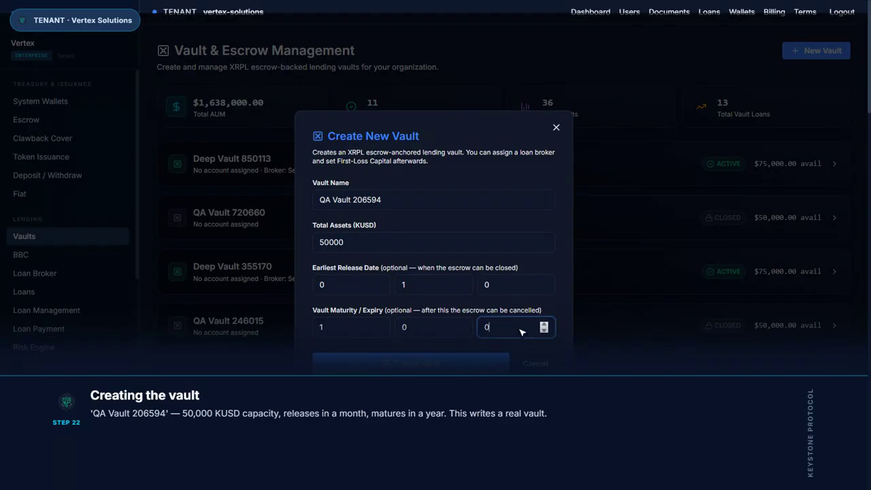
click(418, 365)
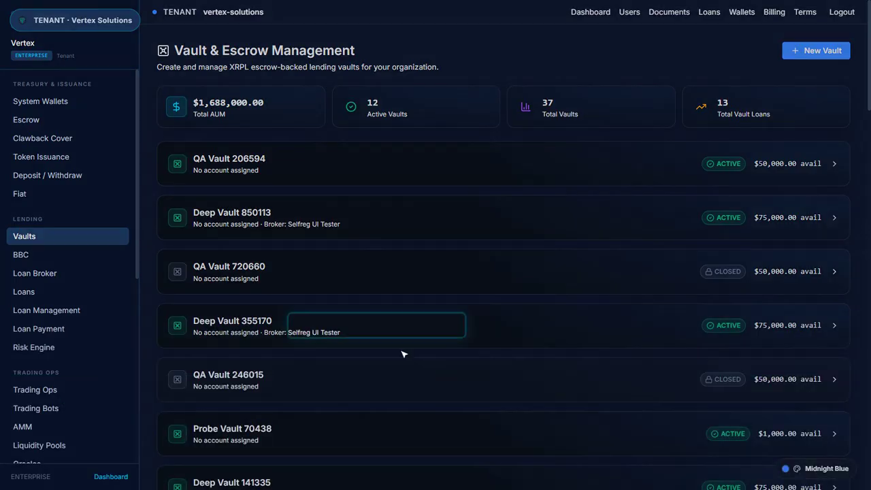
Expand the QA Vault 206594 row to see its $50,000.00 assets, utilisation and loans
click(235, 164)
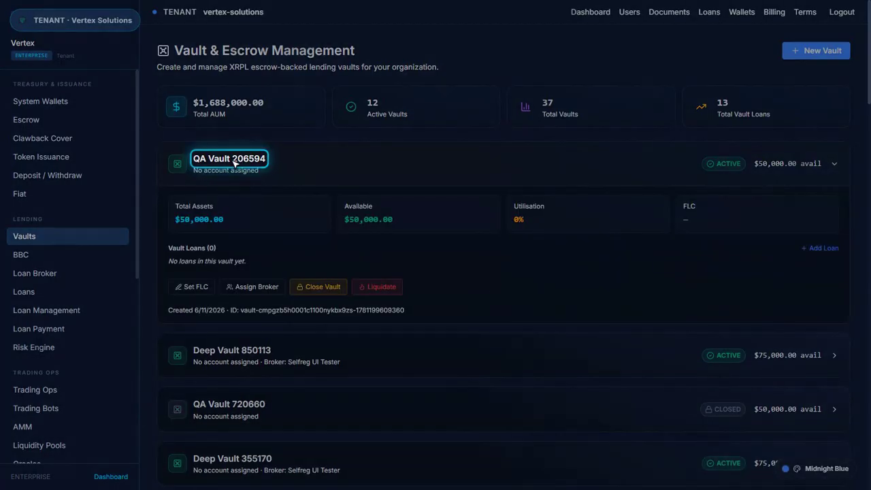
Close QA Vault 206594, confirming with the word CLOSE
click(318, 286)
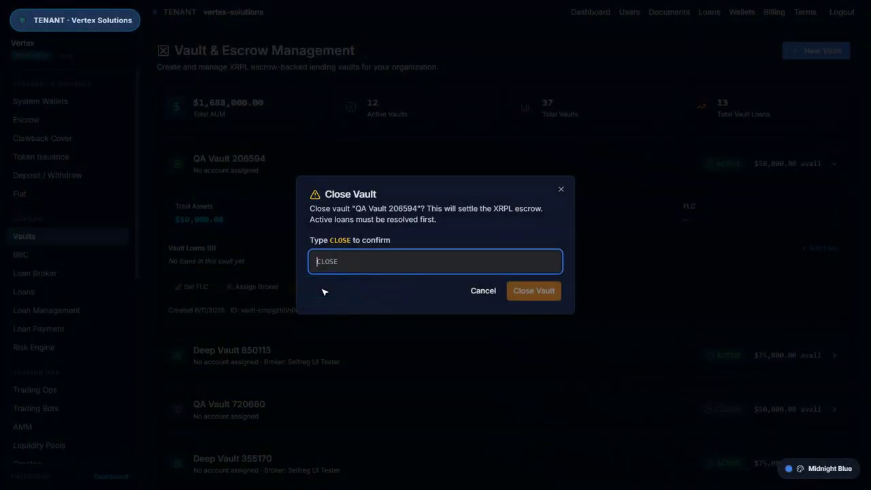
text(CLOSE)
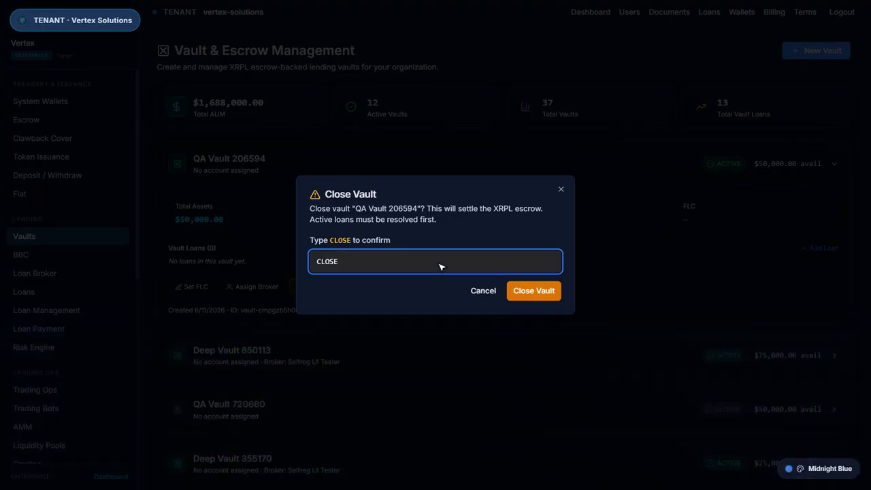
click(537, 292)
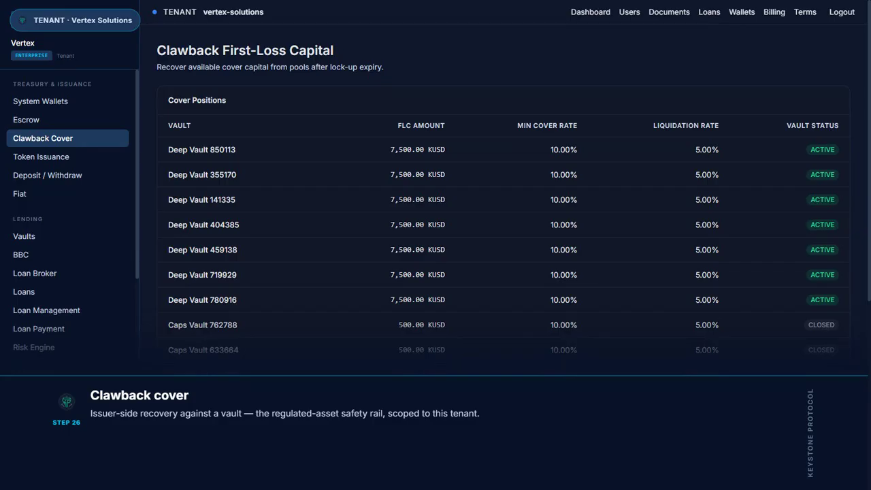
Open the Escrow manager page from the sidebar
click(26, 120)
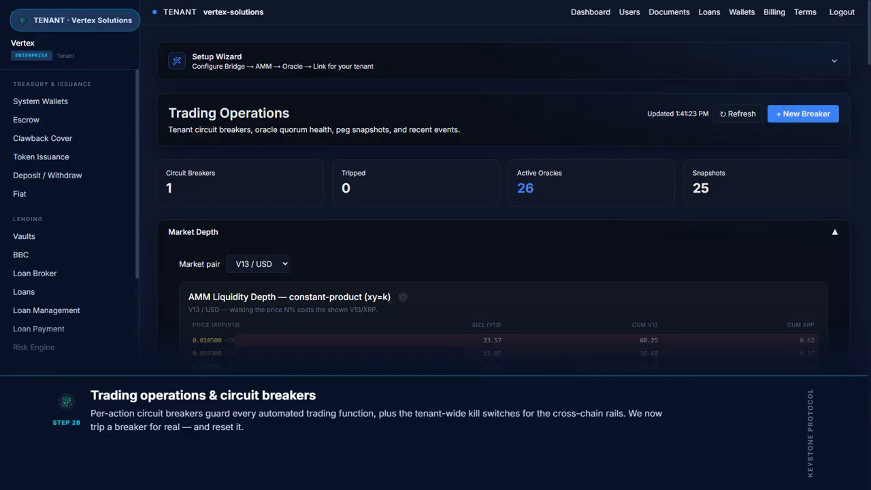
Trip the MINT · Tenant-wide breaker with reason 'QA rotation — live trip/reset demonstration'
scroll(504, 257, down, 17)
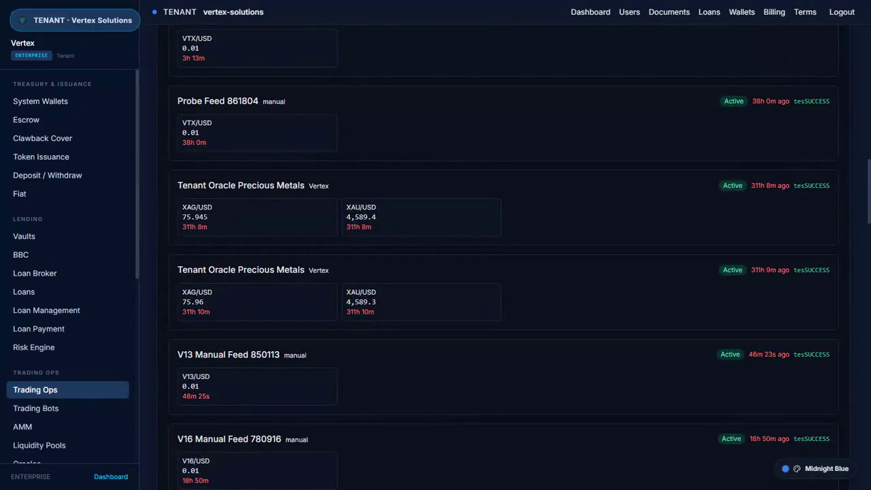
scroll(504, 257, down, 15)
scroll(504, 258, up, 20)
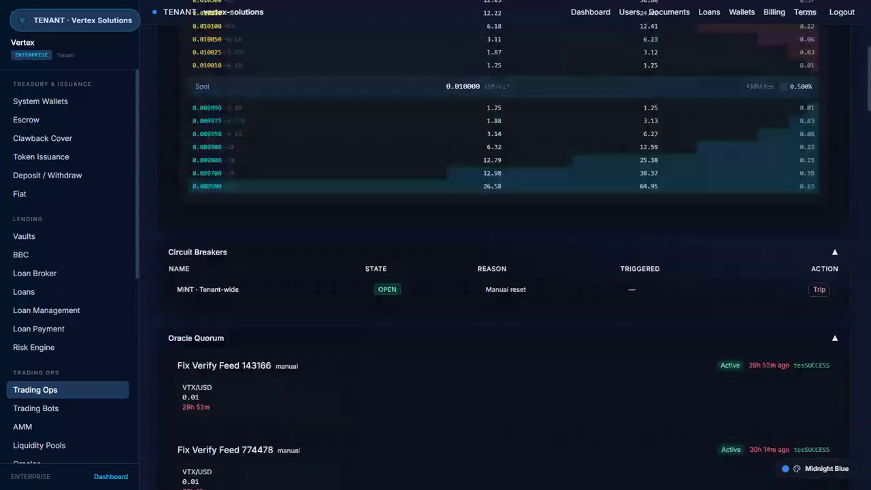
scroll(504, 258, down, 6)
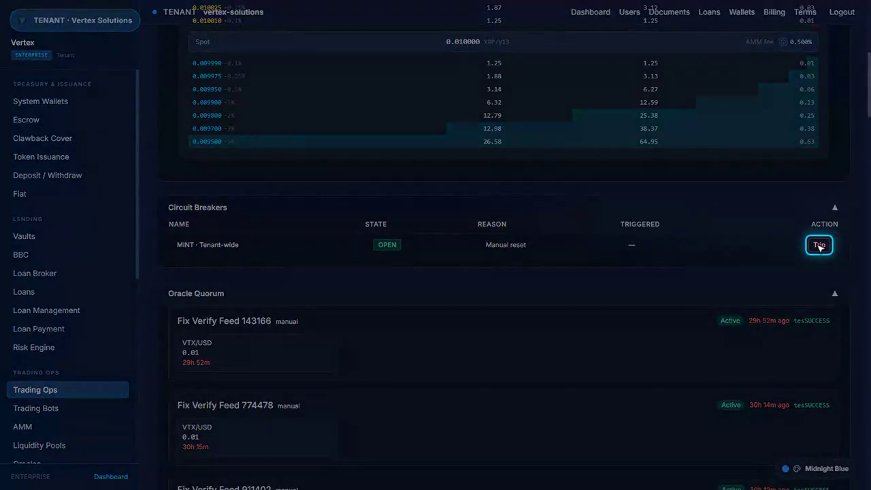
click(821, 246)
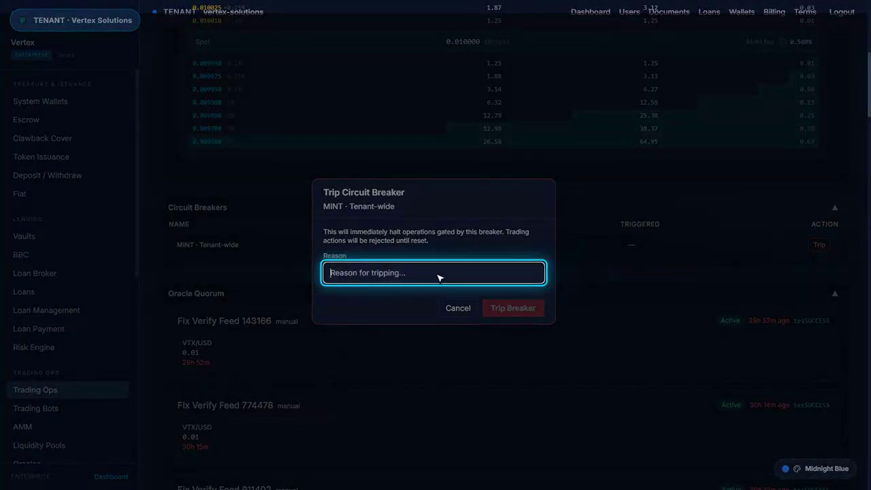
text(QA rotation — live trip/reset demonstration)
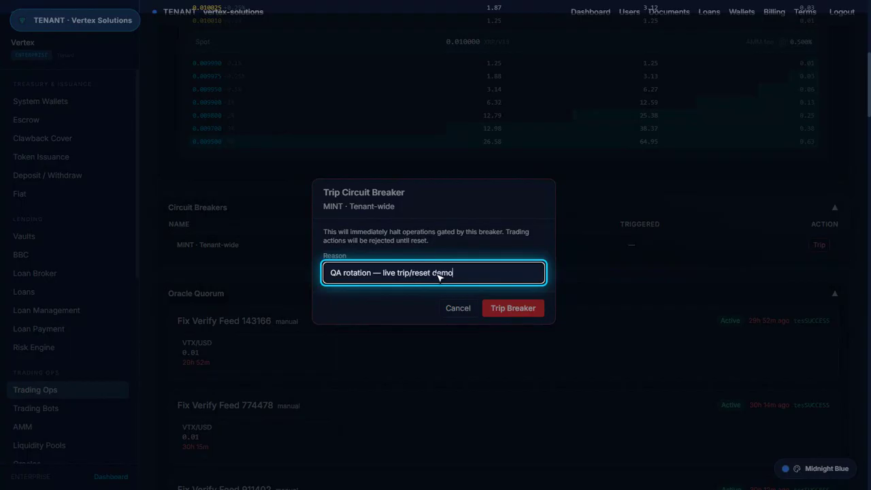
click(510, 309)
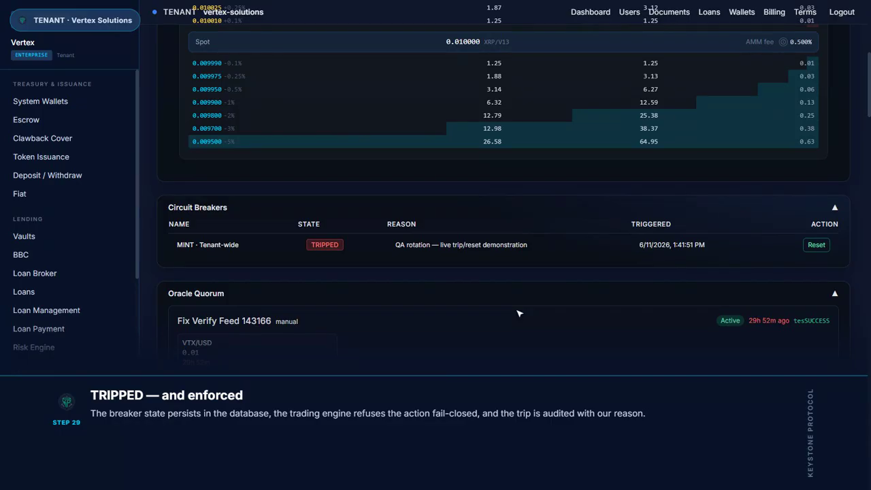
Reset the tripped MINT breaker and confirm restoring it to open
click(817, 245)
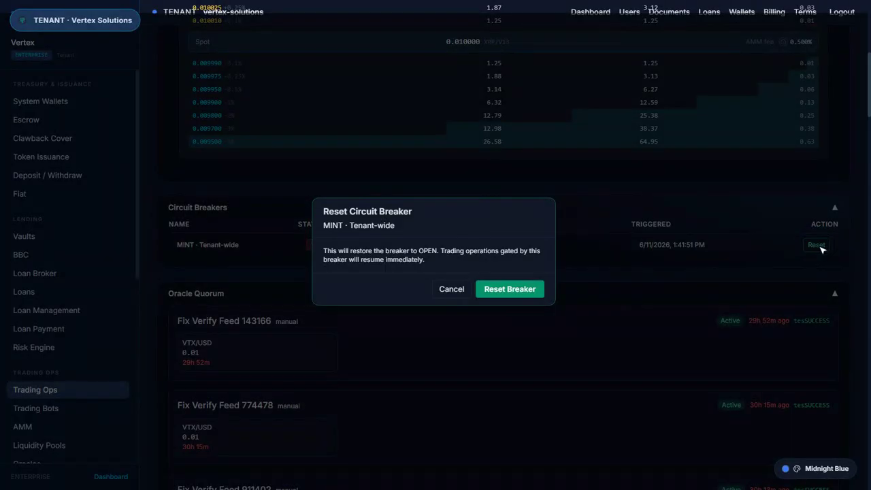
click(512, 291)
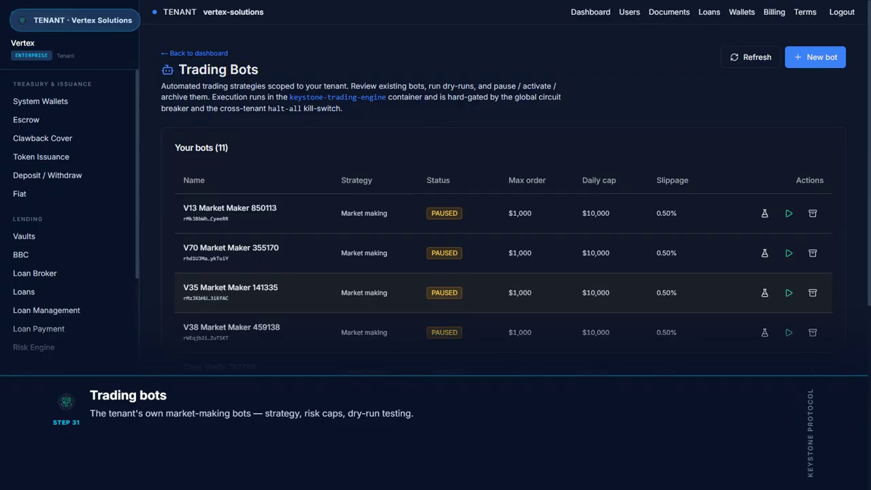
Scroll through the Trading Bots table, then go to the AMM Pools page
scroll(504, 273, down, 2)
scroll(504, 272, down, 3)
scroll(504, 272, up, 5)
click(22, 427)
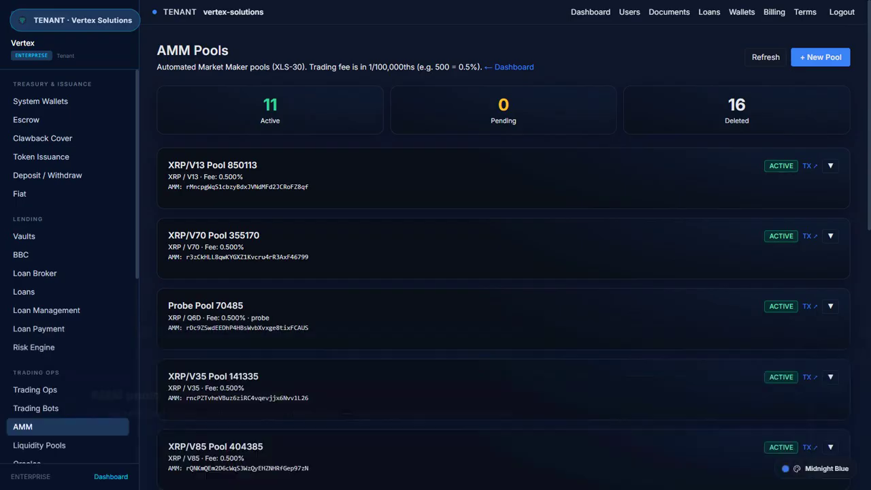
Scroll the AMM pool list, then open the Liquidity Pools page
scroll(503, 273, down, 3)
scroll(504, 273, down, 5)
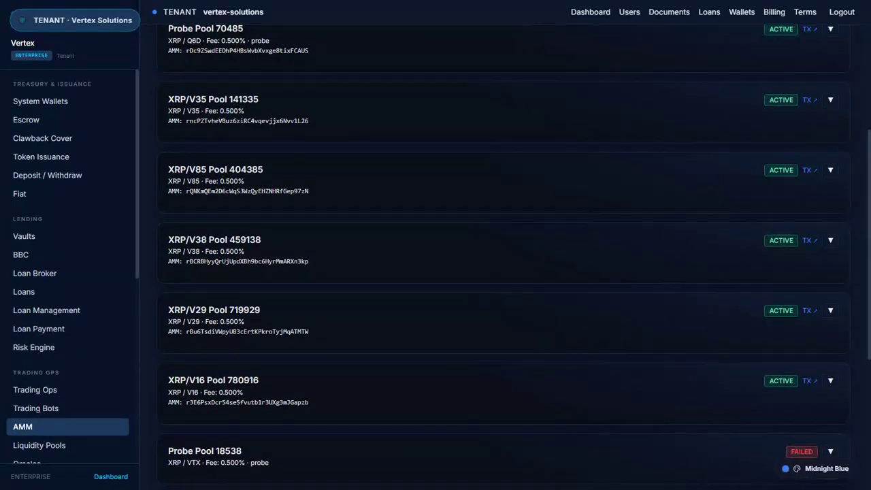
scroll(503, 272, up, 10)
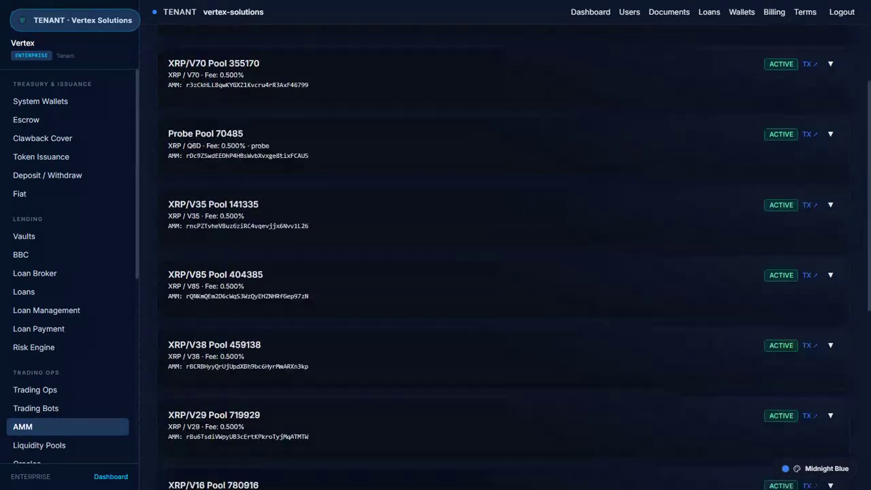
click(39, 445)
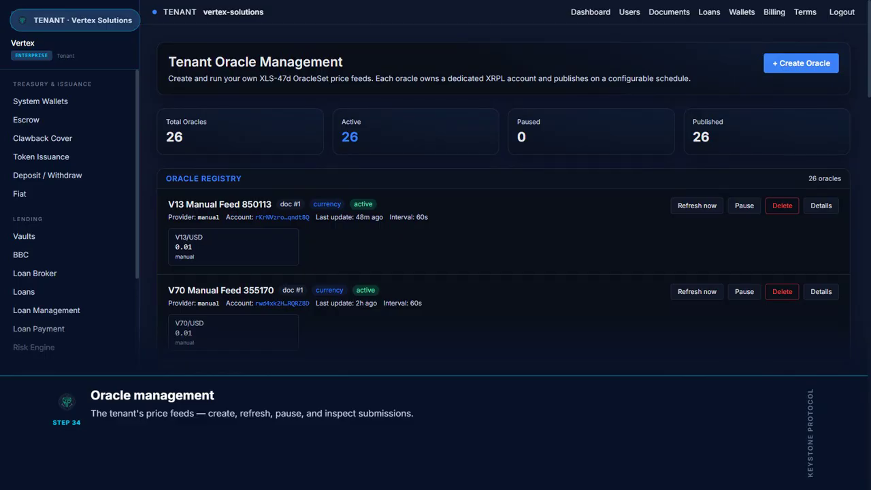
Scroll through the oracle registry to review the 26 oracle feeds
scroll(504, 259, down, 10)
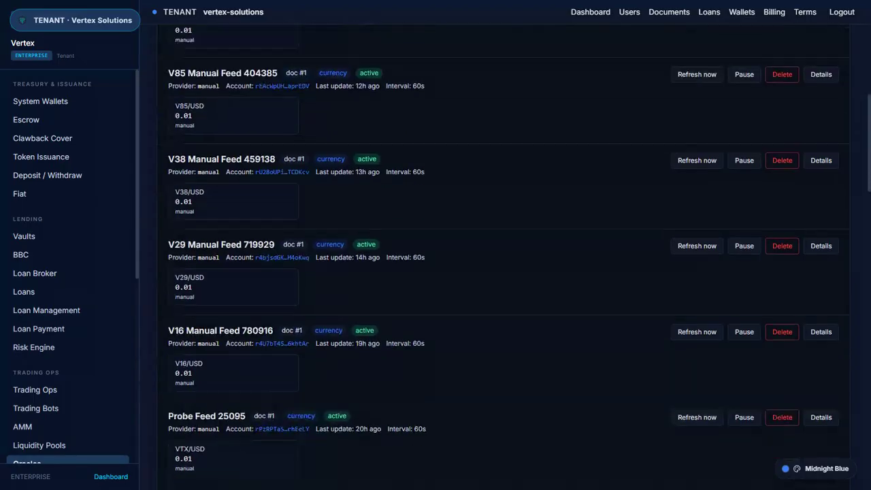
scroll(504, 258, down, 10)
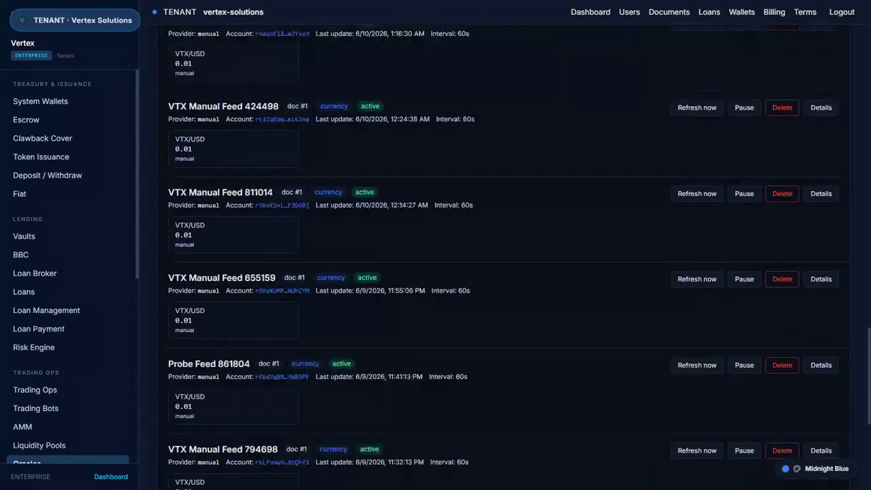
scroll(503, 259, up, 10)
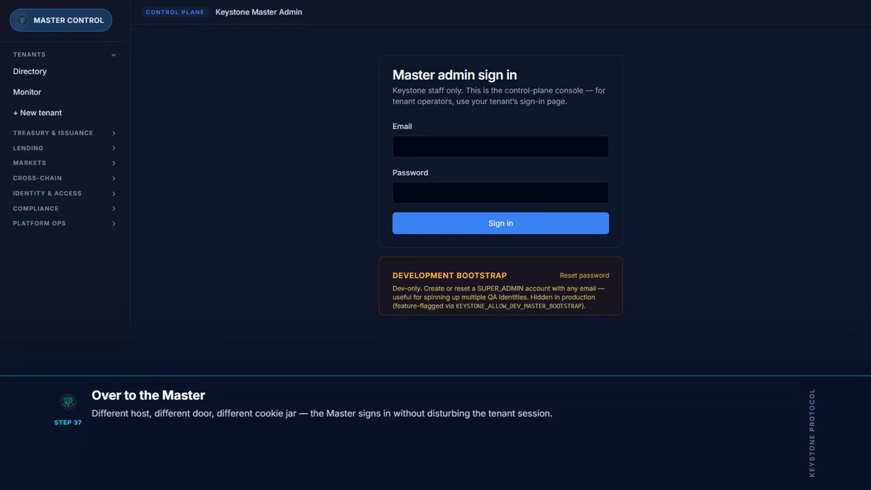
Sign in to the Keystone Master Admin console with the staff administrator's e-mail and password
click(498, 149)
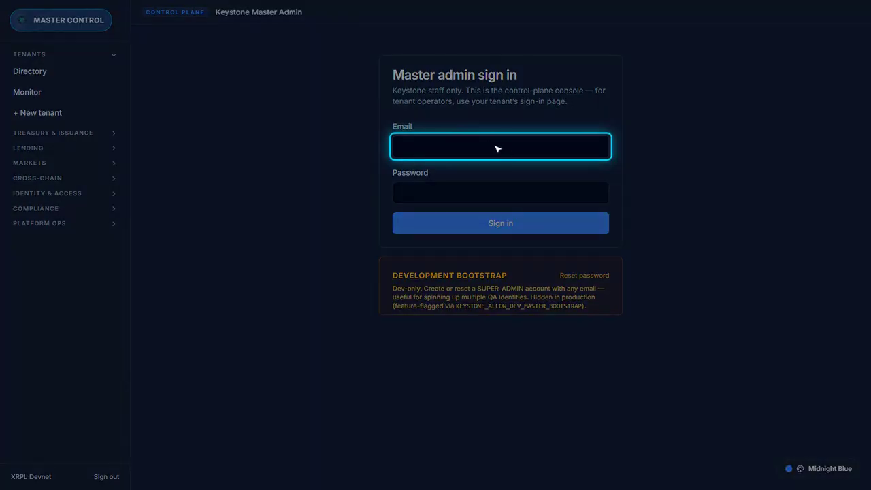
text(e2e-super@keystone.local)
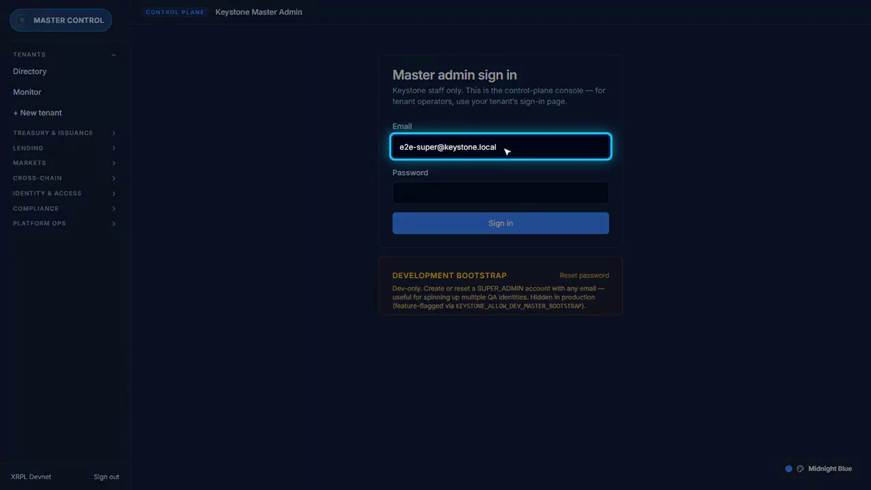
key(Tab)
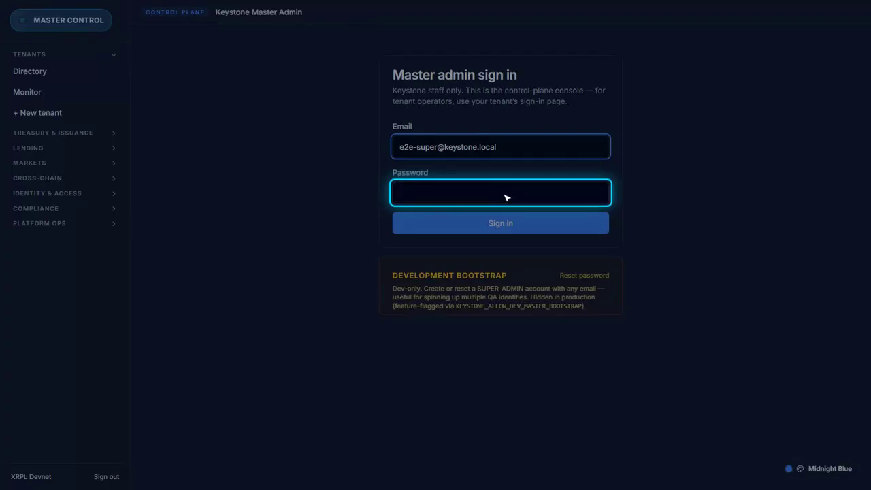
text(•••••••••••••)
key(Tab)
click(504, 224)
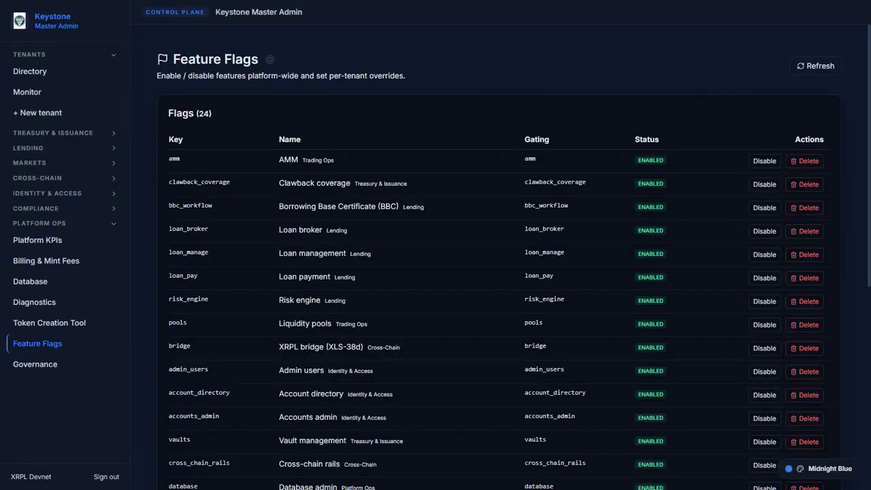
Override cross_chain_rails to disabled for the tenant with reason 'QA rotation 10 — live three-level flag demo'
click(252, 420)
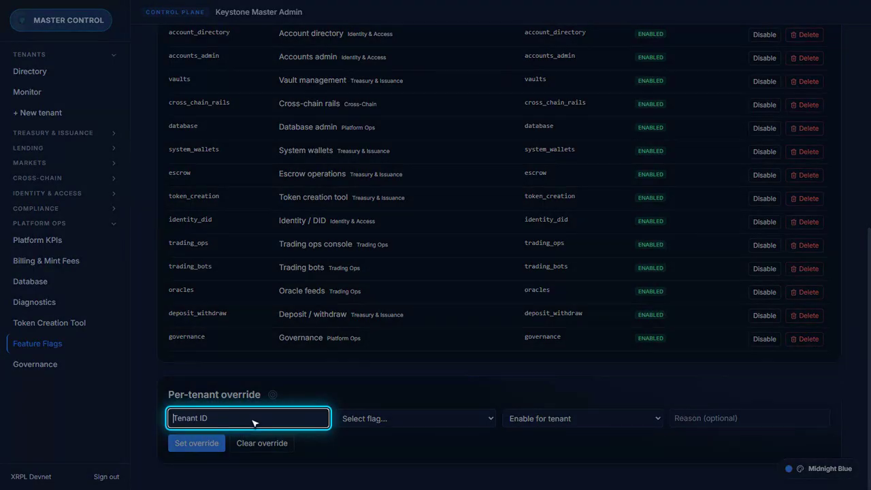
text(cmpgzb5h0001c1100nvkbx9zs)
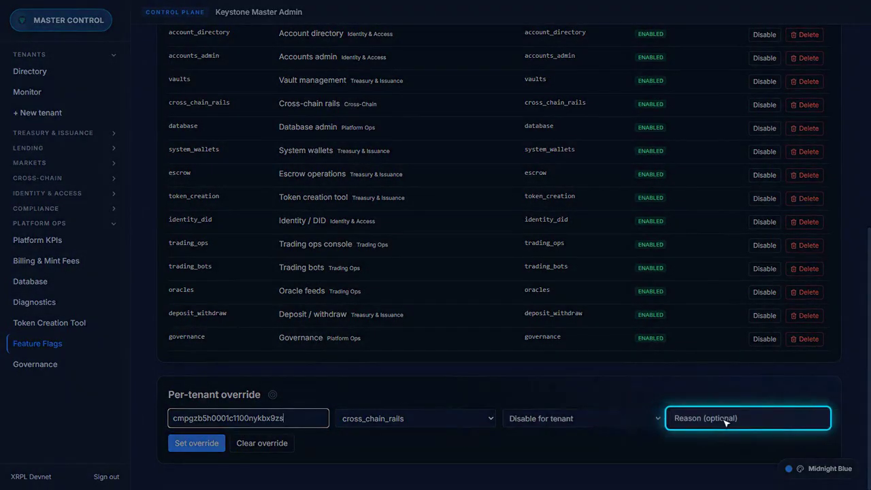
click(756, 423)
text(QA rotation 10 )
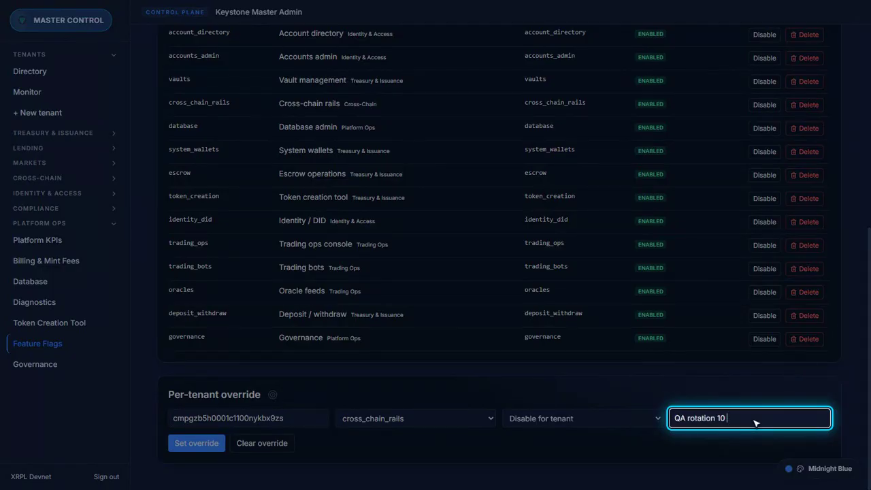
text(— live three-level flag demo (cleared on camera moments later))
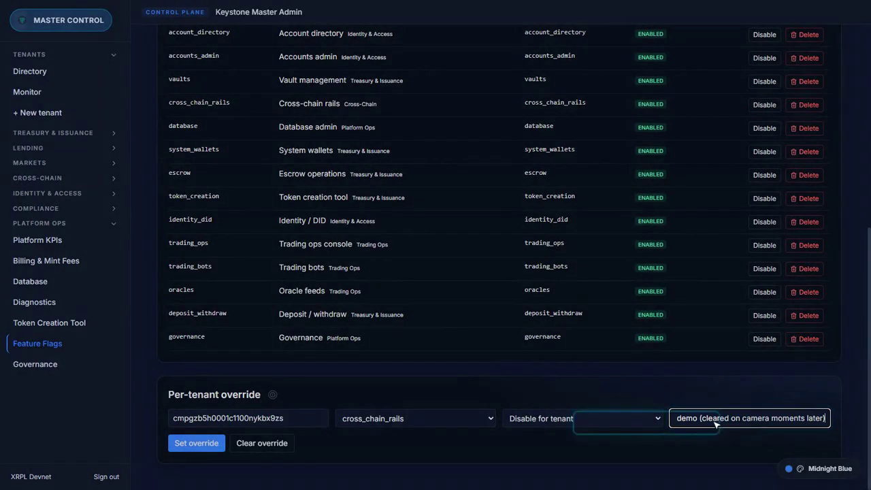
click(197, 443)
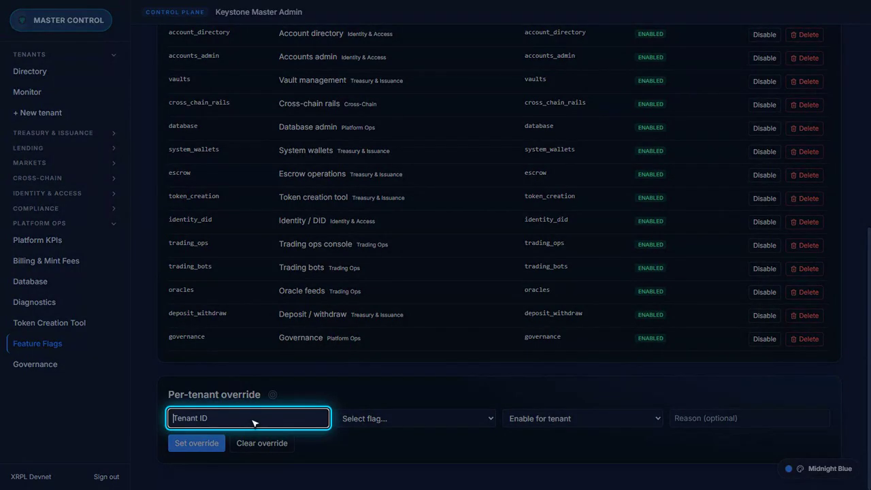
Clear the tenant's cross_chain_rails override using its tenant ID
text(cmpgzb5h0001c1100nvkbx9zs)
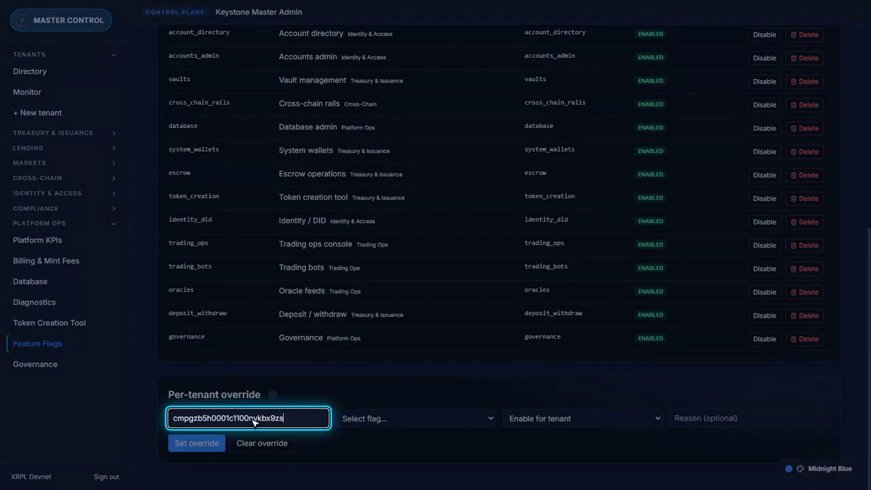
click(266, 444)
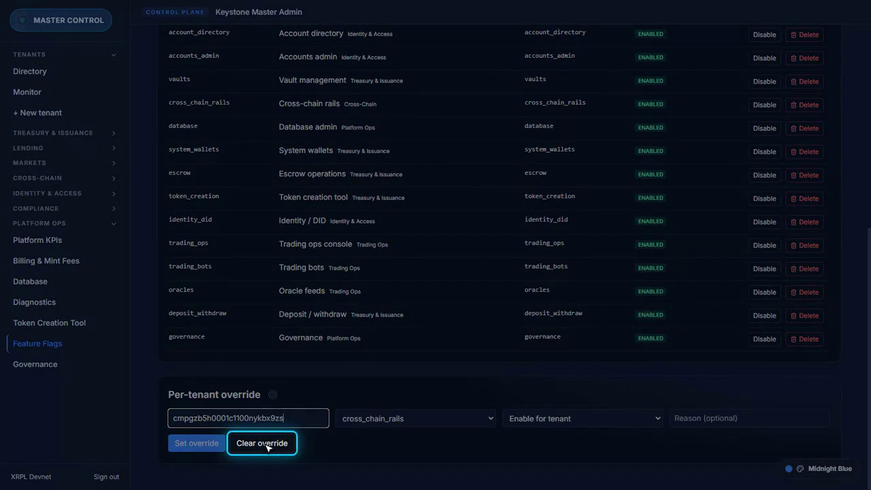
click(267, 447)
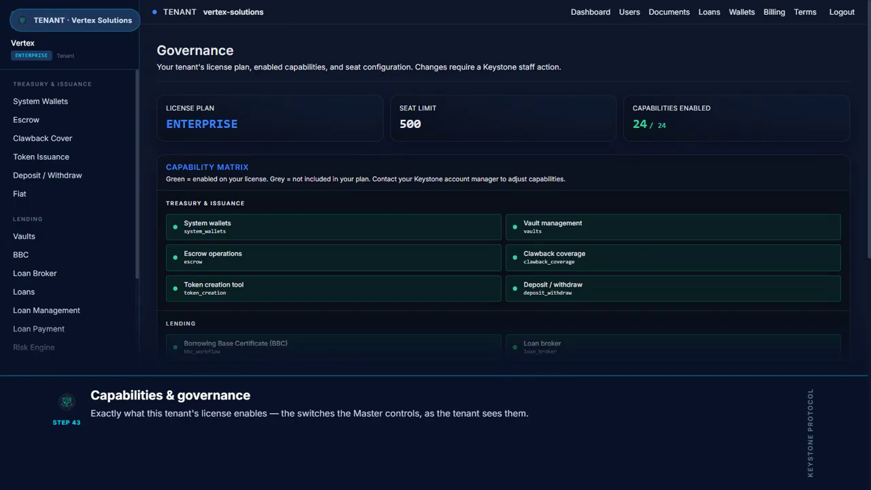
Scroll through the Governance page to review the tenant's capabilities
scroll(503, 258, down, 5)
scroll(504, 258, down, 8)
scroll(504, 258, up, 7)
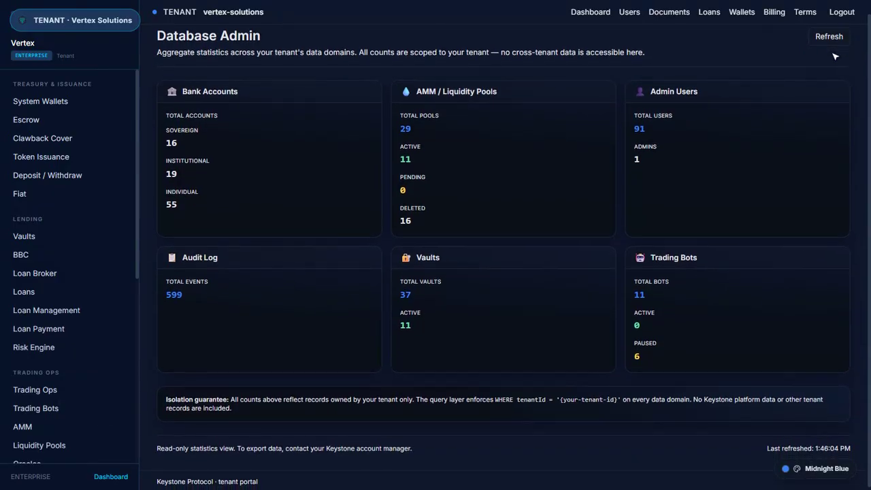
scroll(836, 56, up, 1)
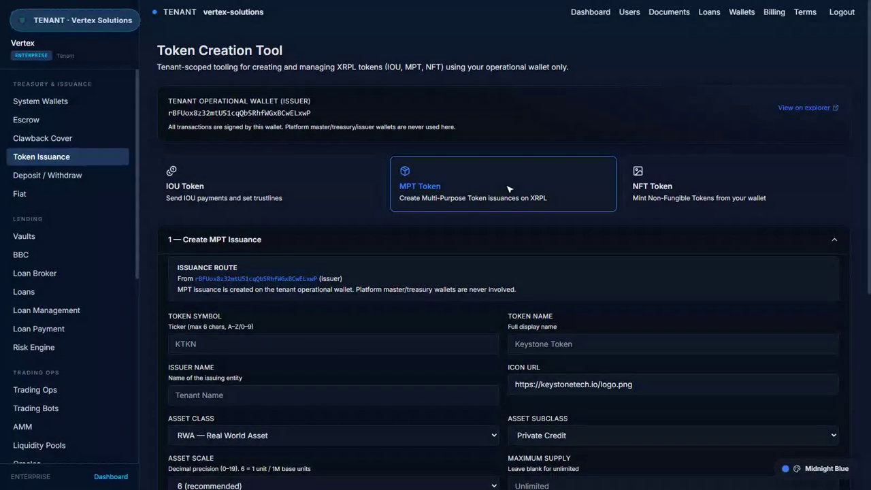
Preview the NFT Token minting form, then the IOU Token form
click(742, 189)
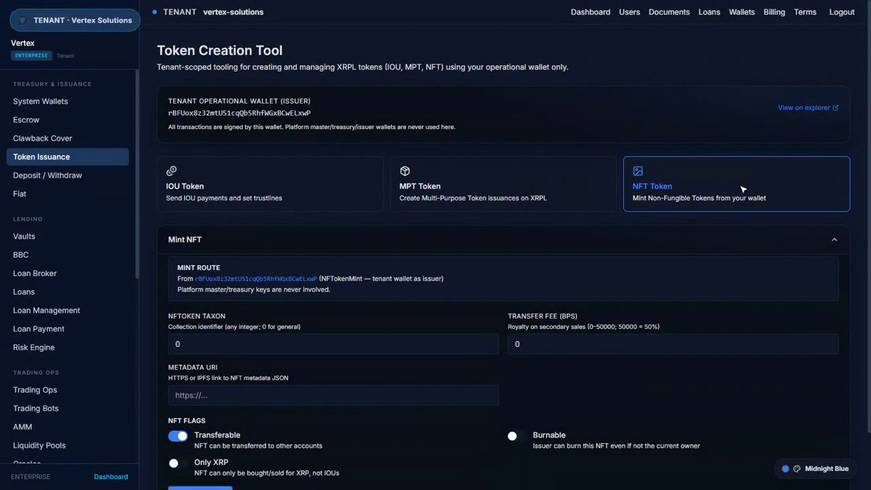
click(275, 188)
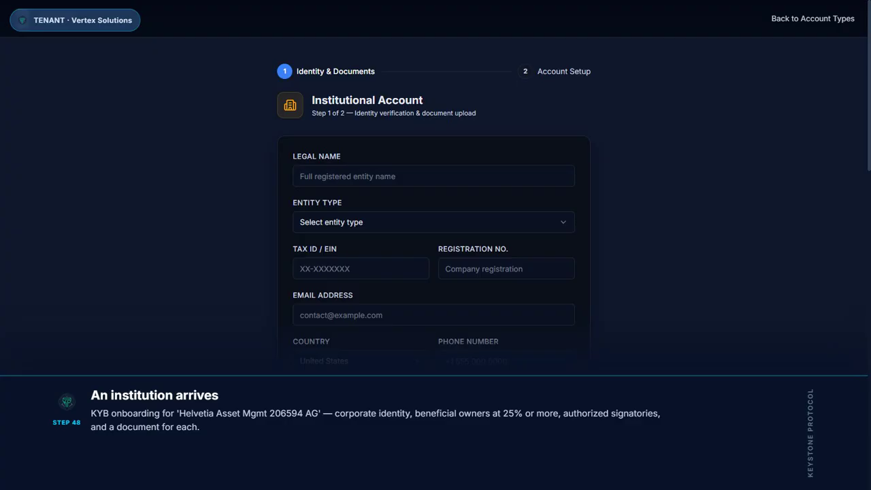
Enter legal name 'Helvetia Asset Mgmt 206594 AG' and choose entity type Asset Manager
click(430, 177)
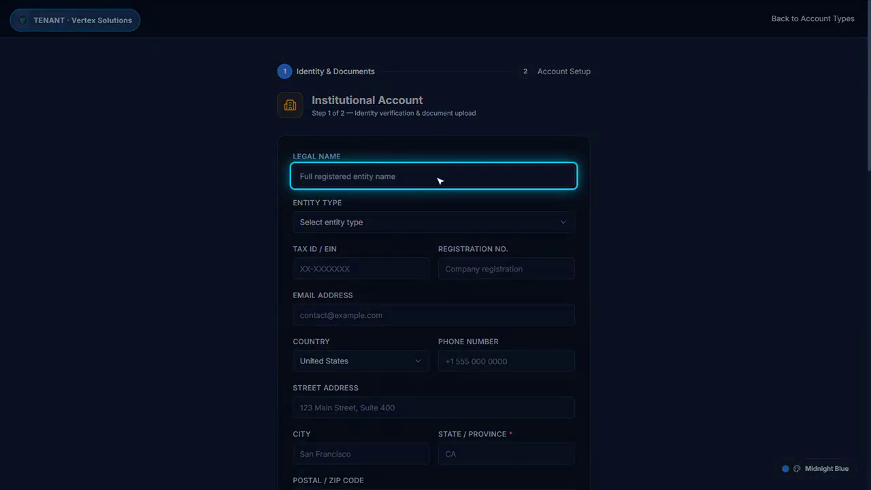
text(Helvetia Asset Mgmt 206594 AG)
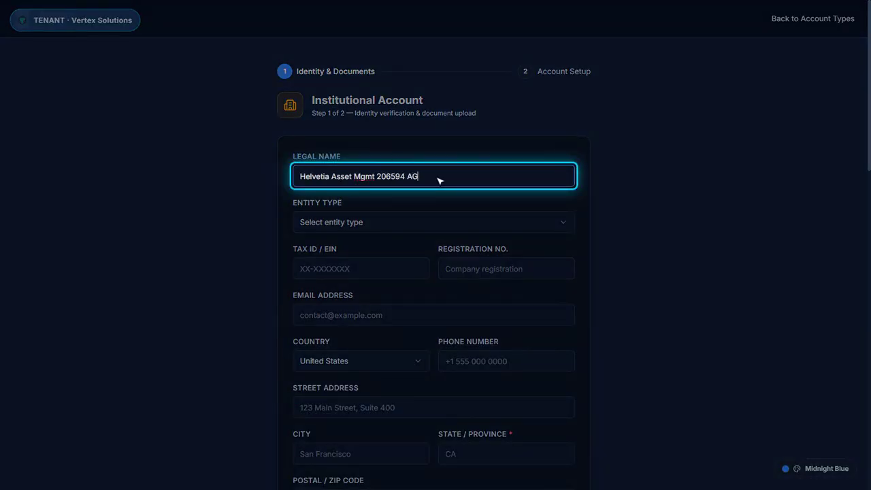
key(Tab)
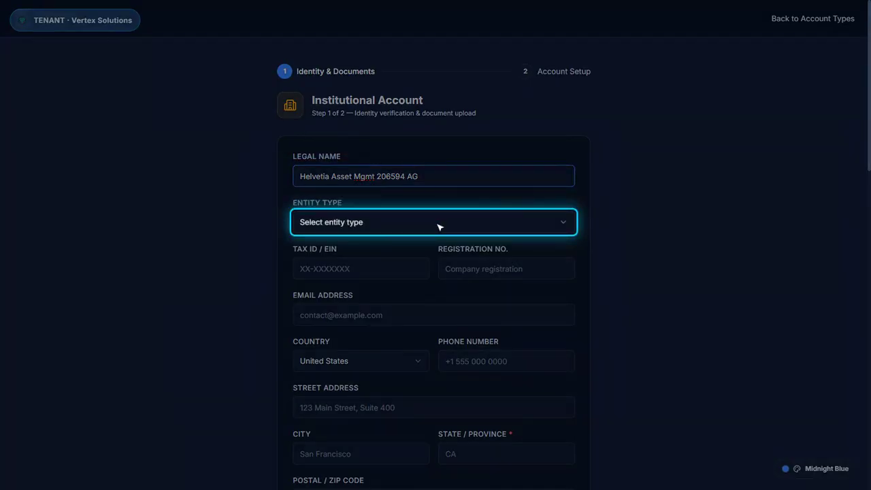
click(440, 227)
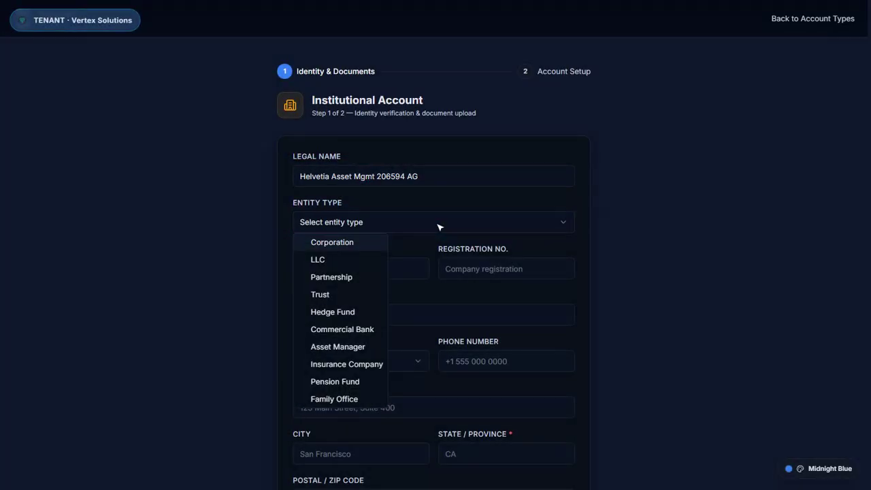
key(a)
key(Return)
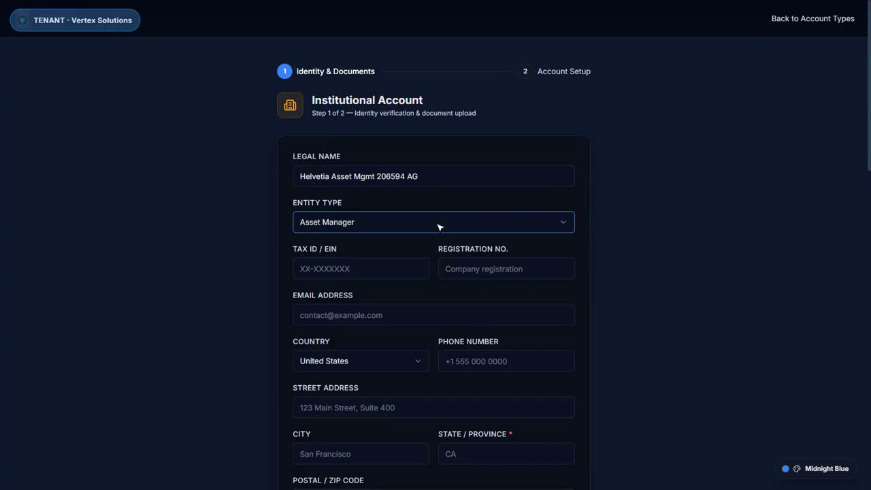
Enter the institution's tax ID, registration number, contact e-mail and phone number
click(381, 264)
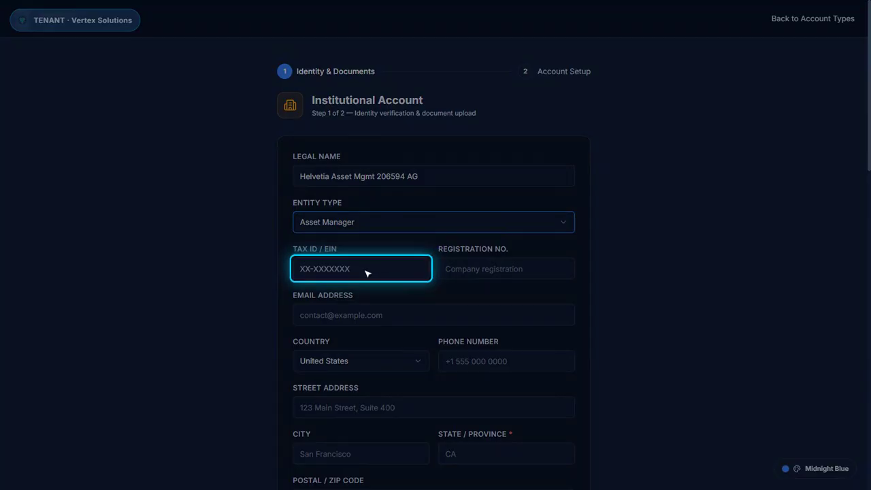
text(98-7654321)
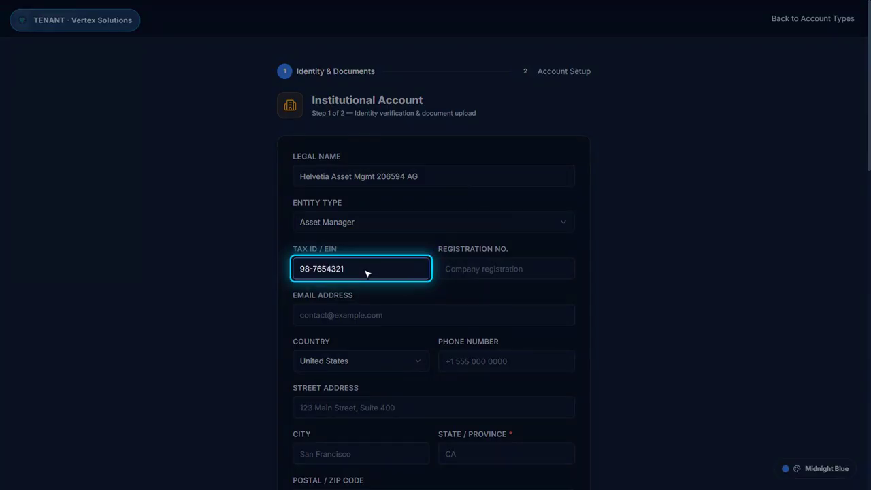
key(Tab)
text(CHE-123.456.789)
key(Tab)
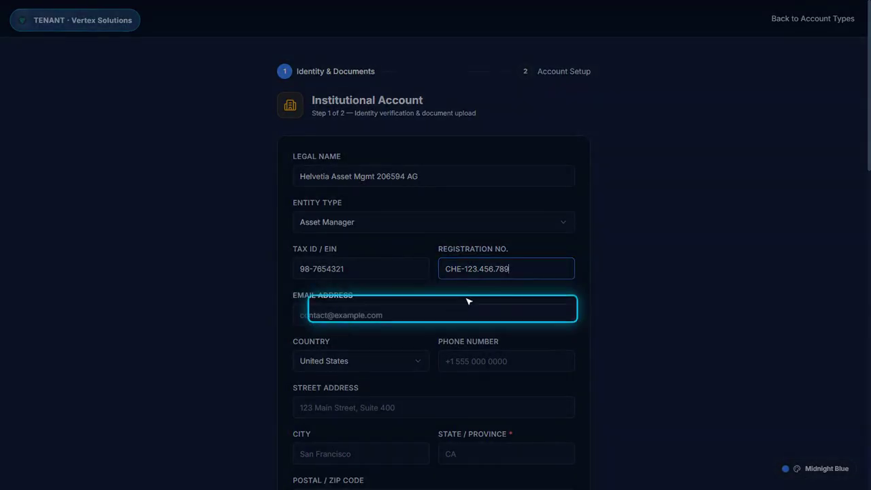
text(ops.helvetia.206594@example.com)
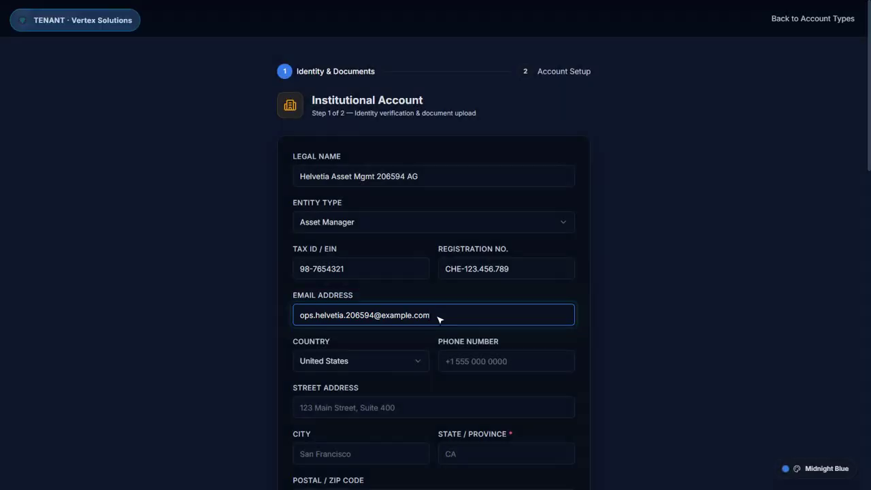
click(472, 351)
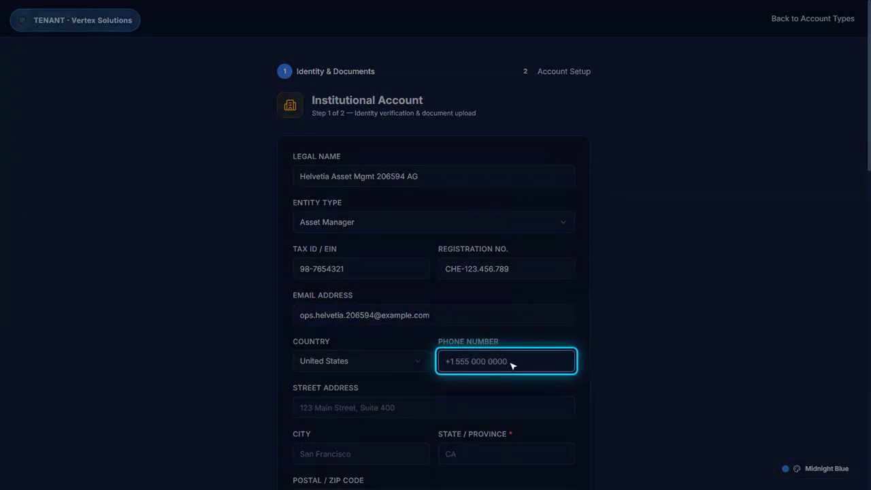
text(+14155551594)
Fill in the institution's street address, city, state and ZIP code
click(444, 407)
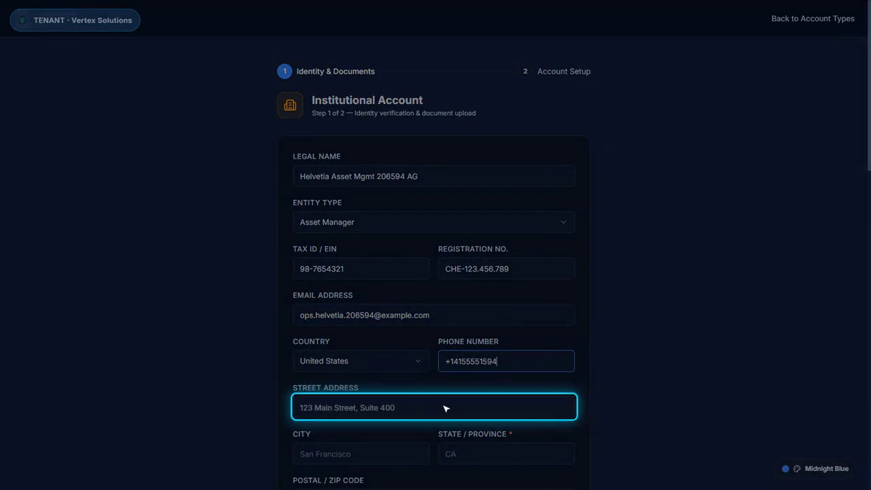
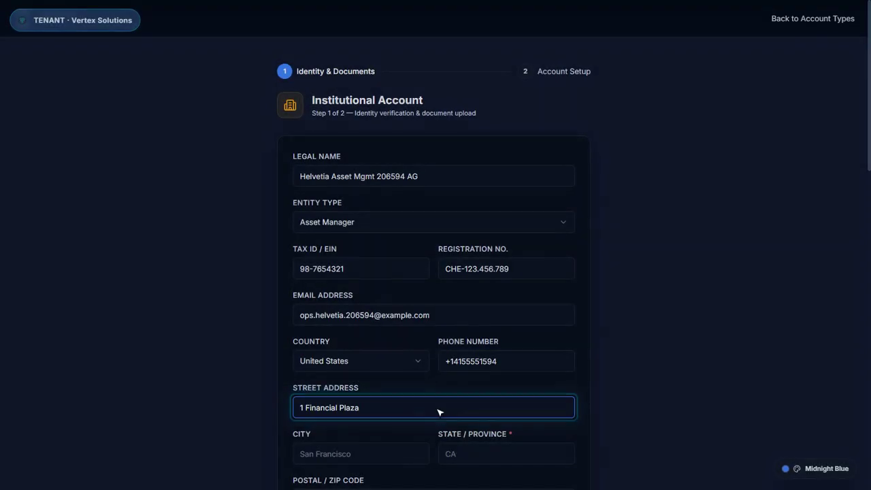
click(367, 459)
text(New York)
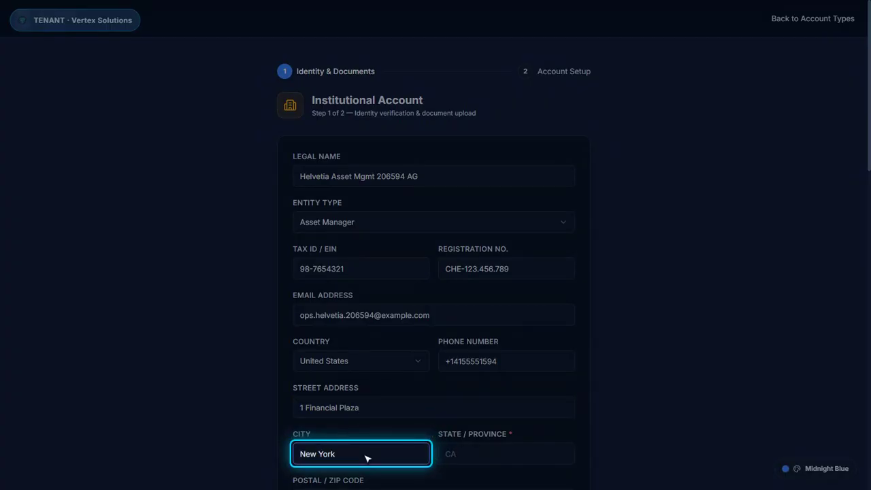
click(501, 459)
text(NY)
key(Tab)
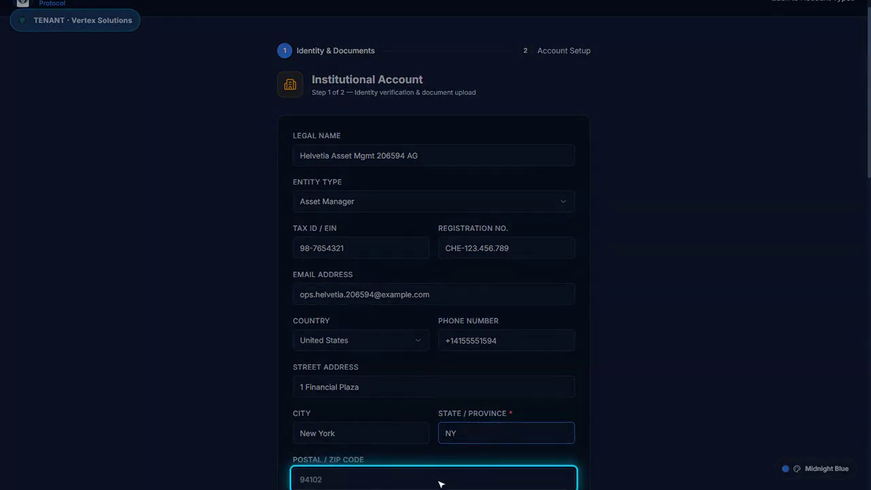
text(10004)
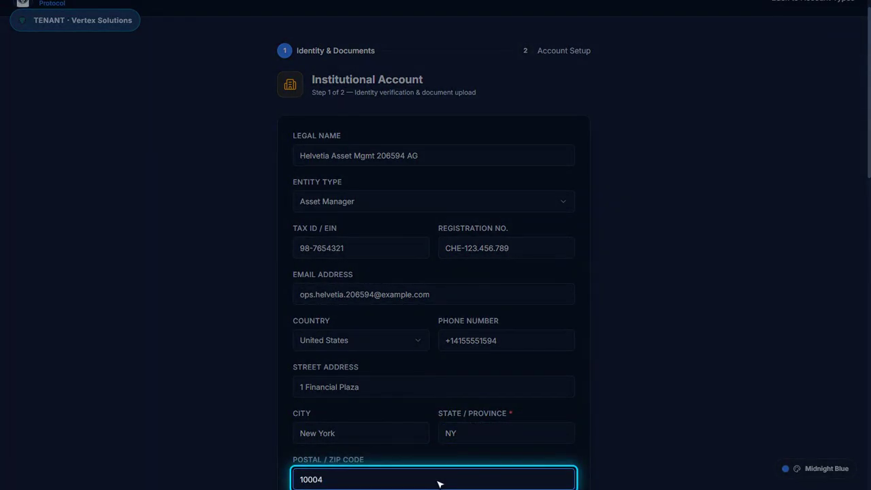
scroll(439, 476, down, 5)
Set source of funds to Business Income and annual income to Over $500,000
click(366, 247)
click(367, 250)
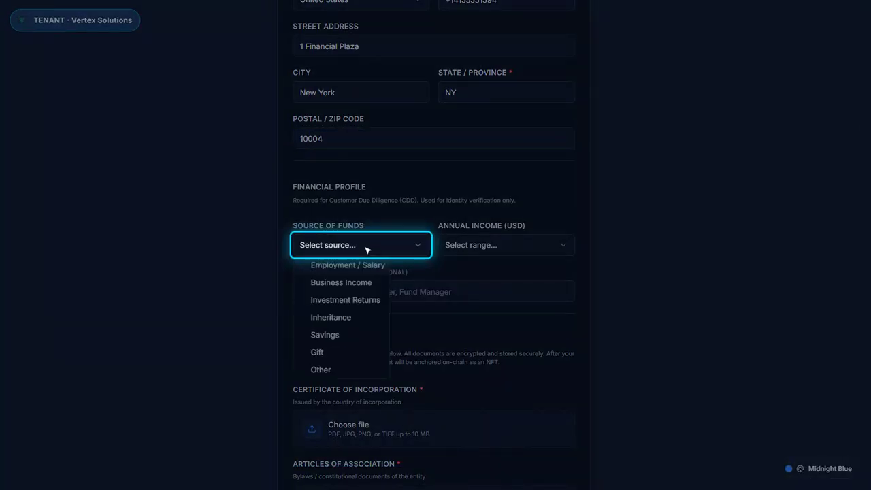
key(Down)
key(Down)
key(Return)
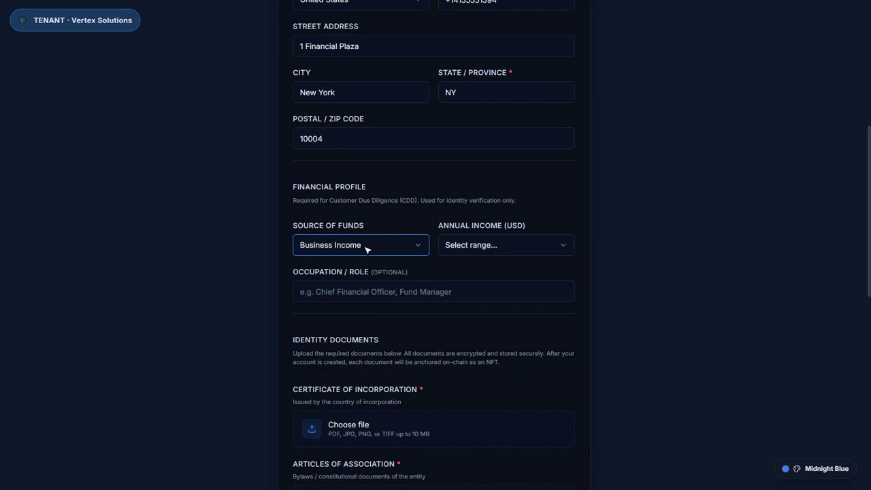
click(512, 249)
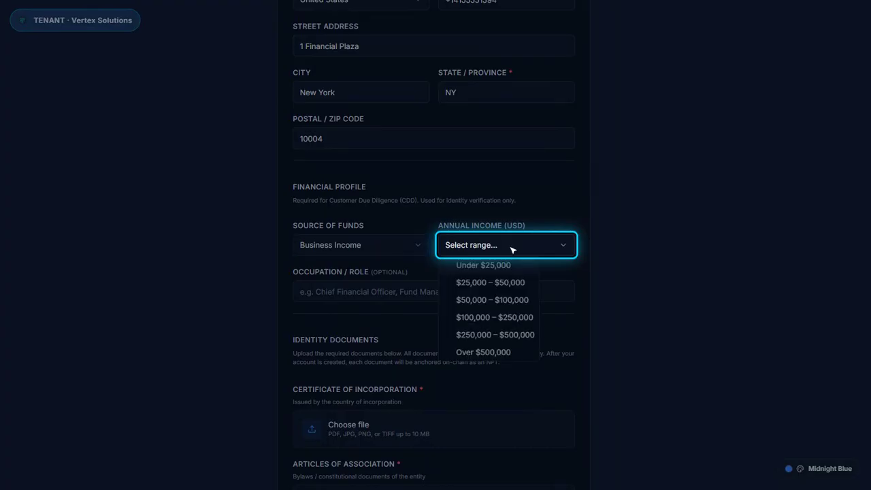
key(End)
key(Return)
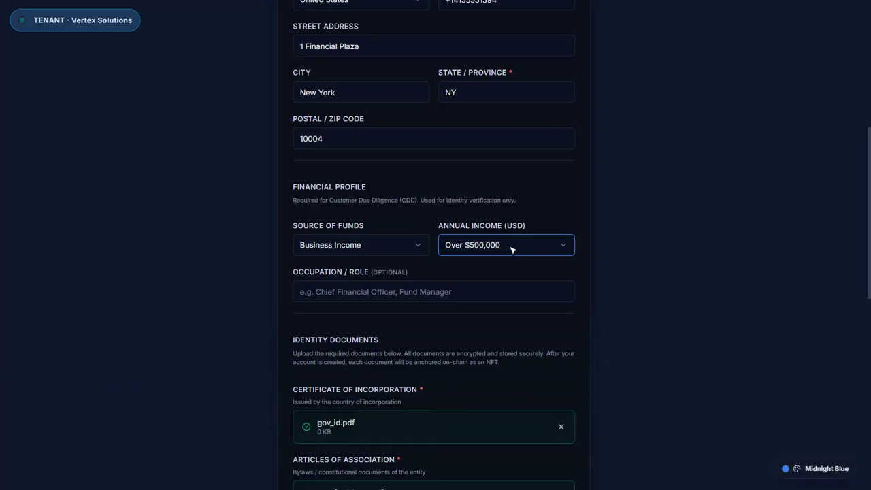
Add Beneficial Owner 1 with the owner's legal name, 100% ownership, birth date and national ID
scroll(512, 249, down, 8)
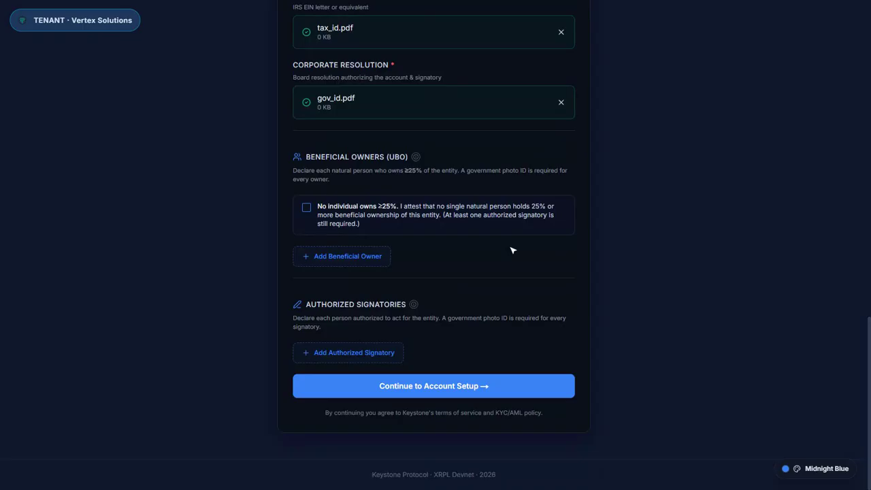
click(354, 257)
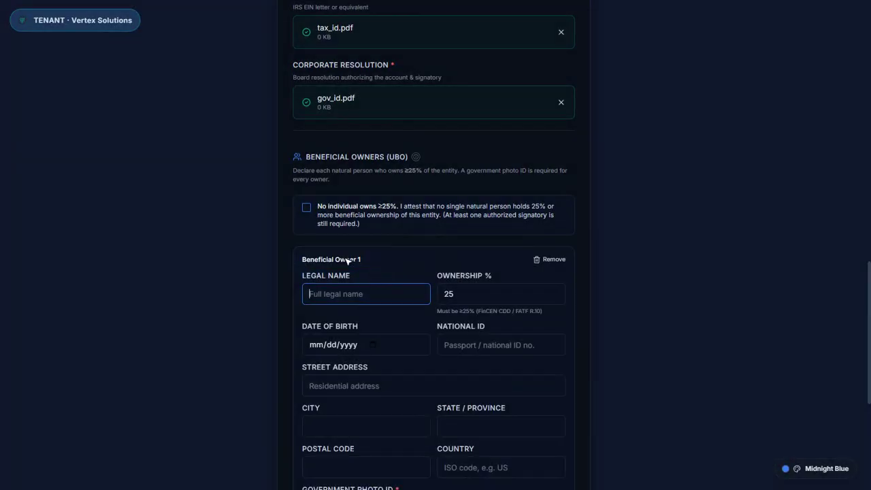
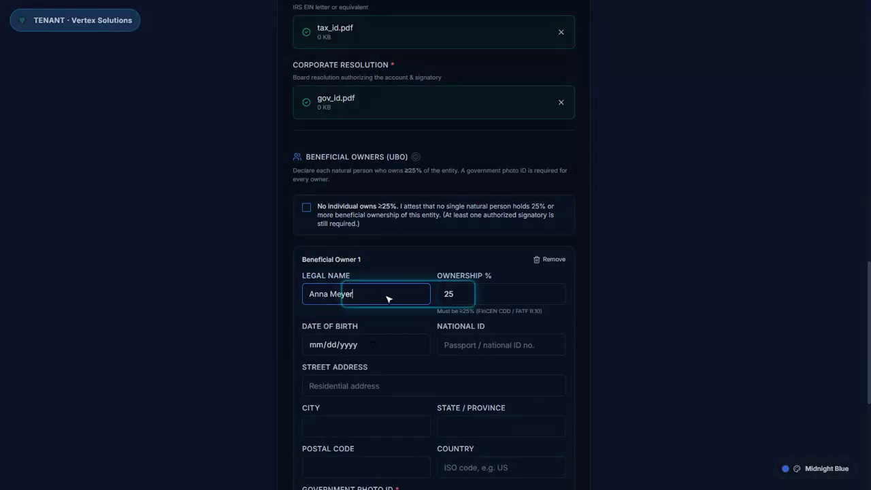
click(503, 298)
text(100)
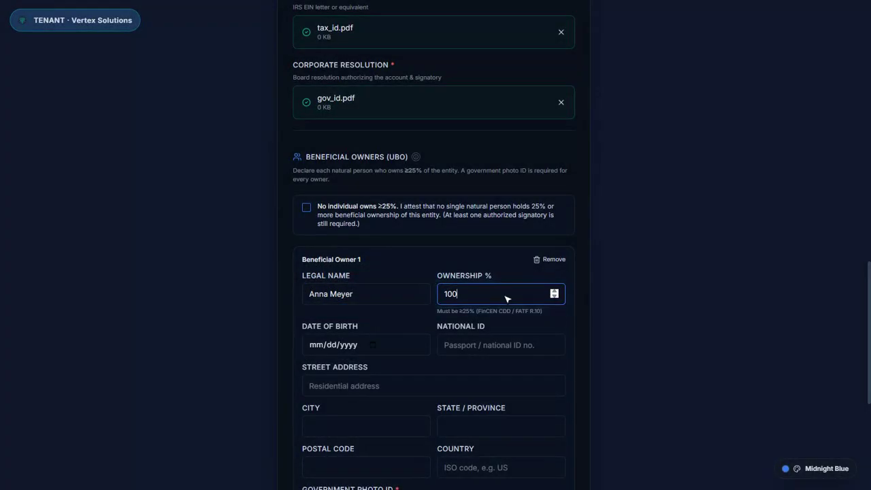
click(374, 347)
text(03/15/1980)
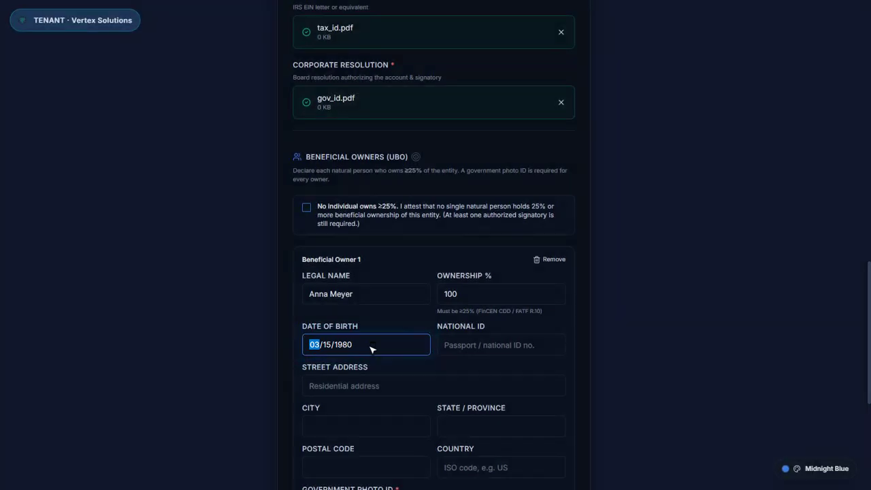
click(506, 349)
text(CH-12345678)
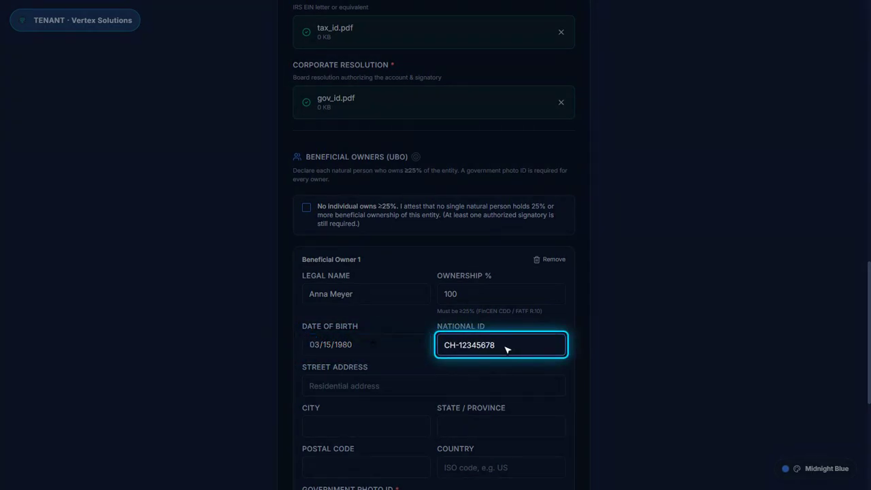
Enter the beneficial owner's full Swiss residential address, country CH
click(439, 390)
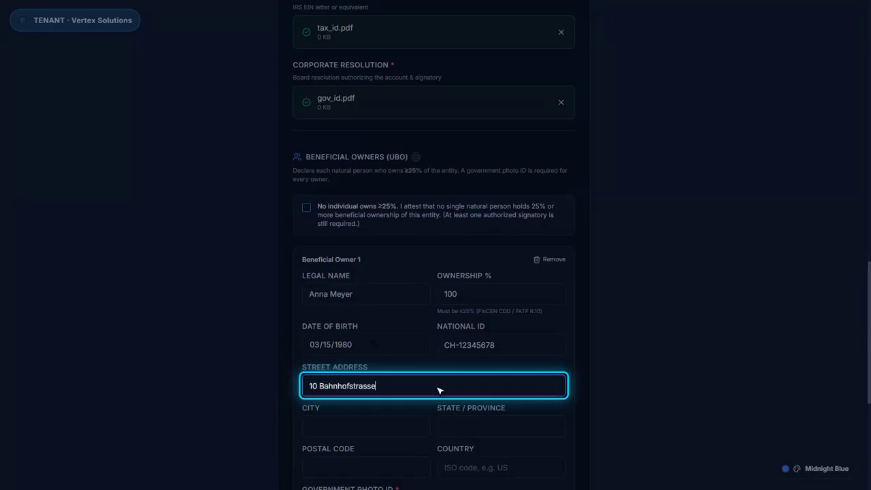
key(Tab)
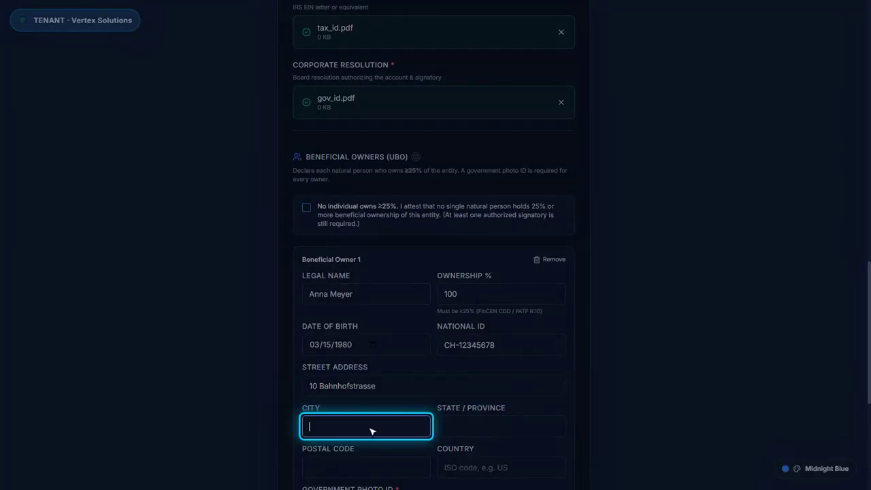
text(Zurich)
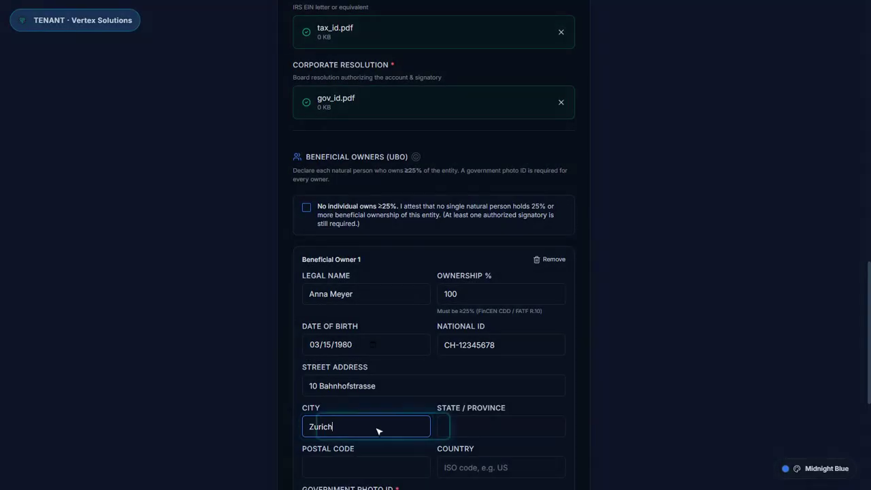
click(505, 430)
text(ZH)
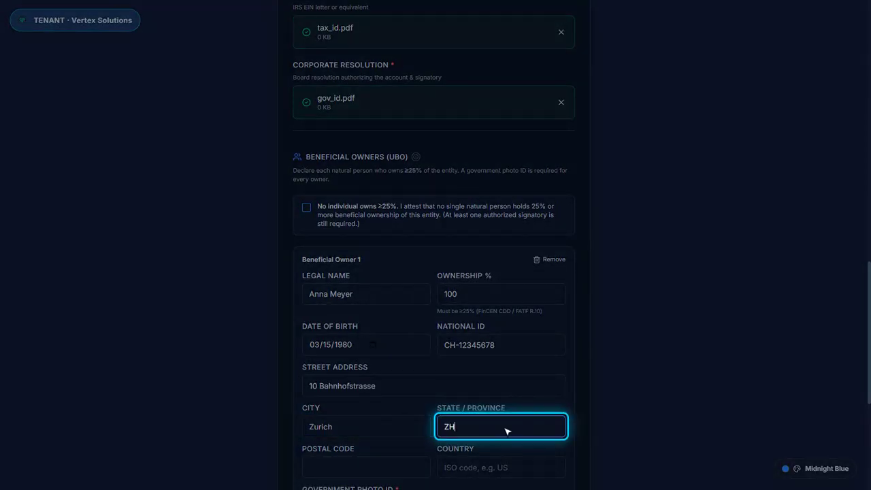
key(Tab)
text(8001)
key(Tab)
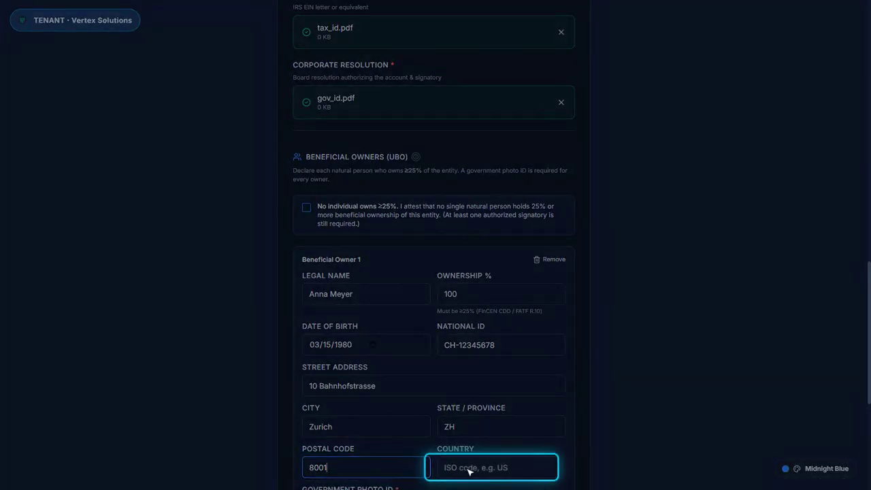
text(CH)
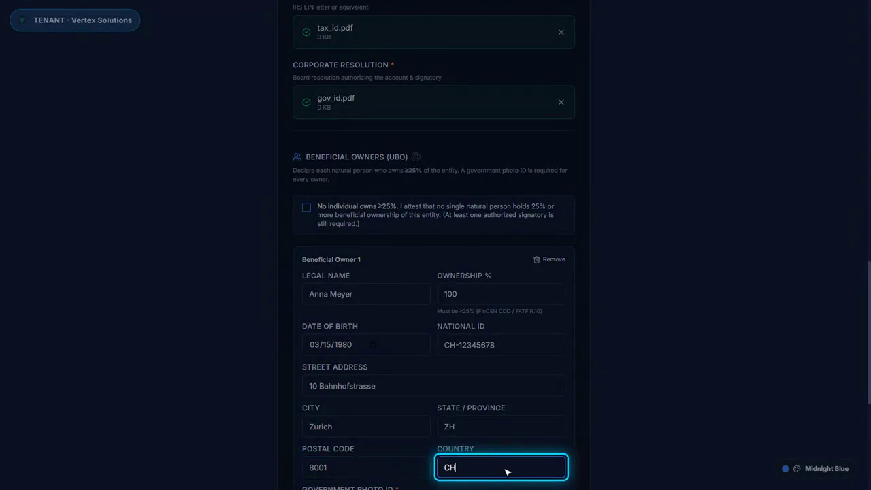
scroll(506, 472, down, 5)
Add Signatory 1 with the signatory's legal name, title CFO and e-mail address
click(355, 358)
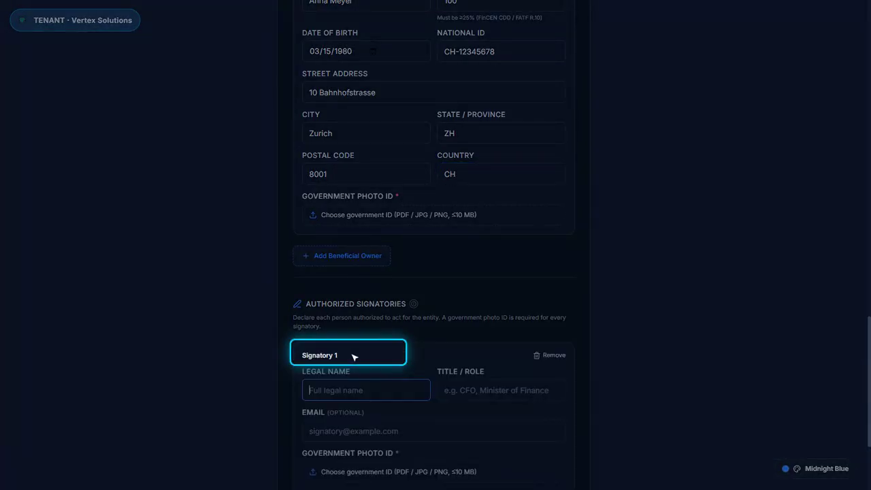
click(365, 385)
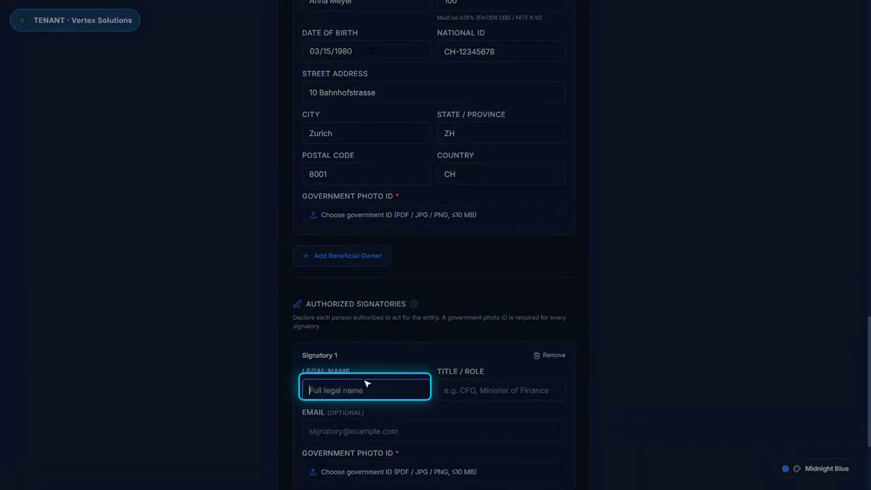
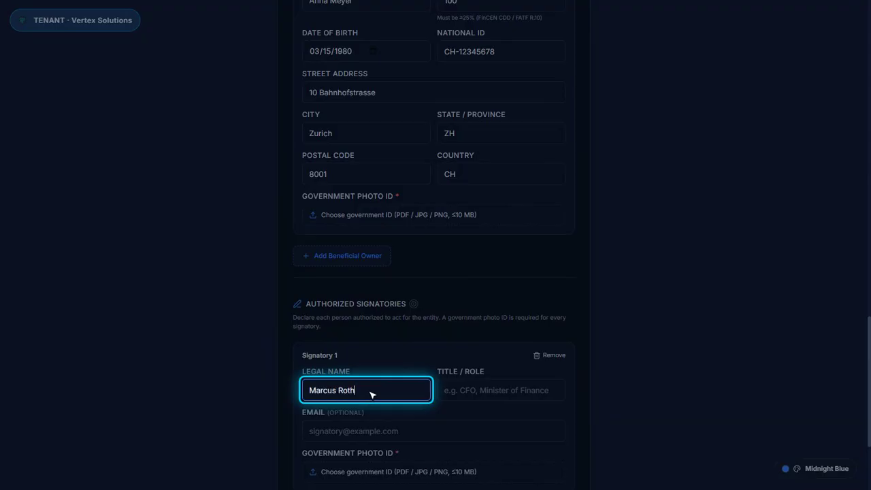
click(502, 392)
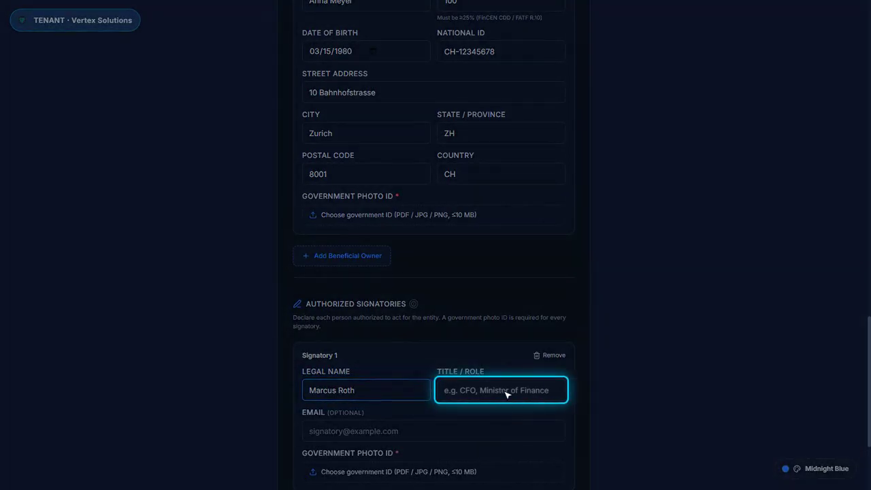
text(CFO)
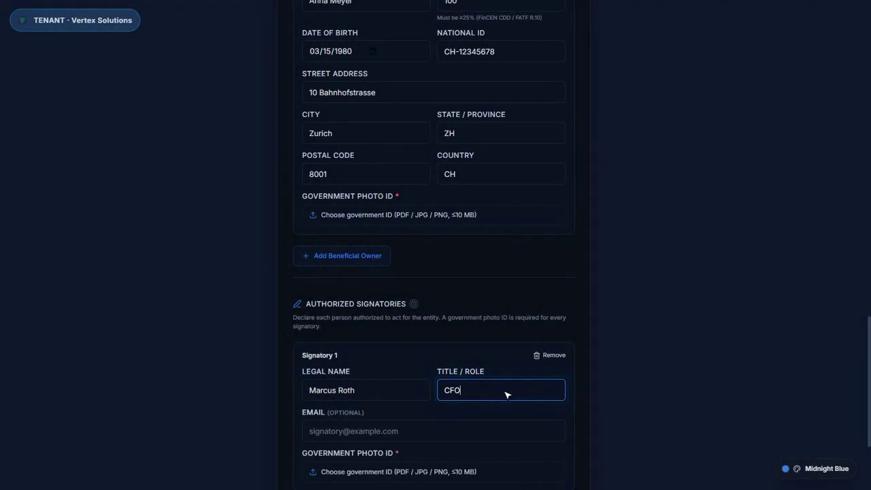
click(440, 434)
text(m.roth.206594@example.com)
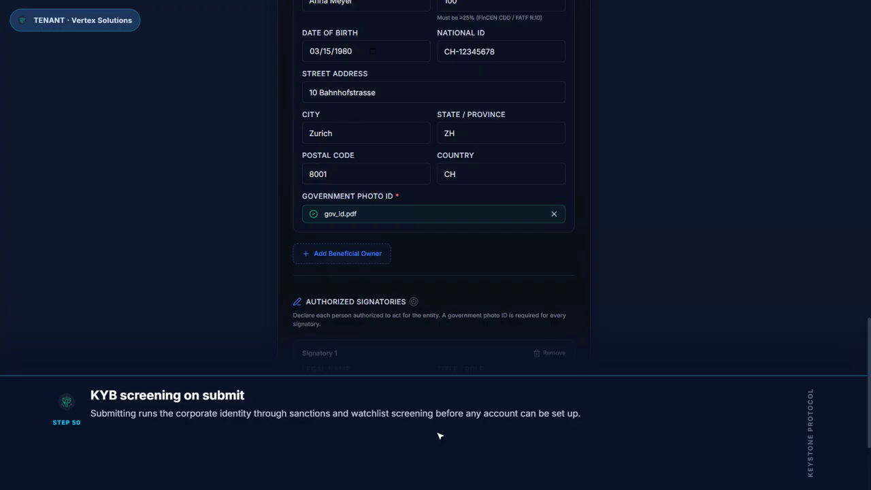
Submit identity details and name the three wallets Treasury, Operations and Reserves
scroll(440, 436, down, 2)
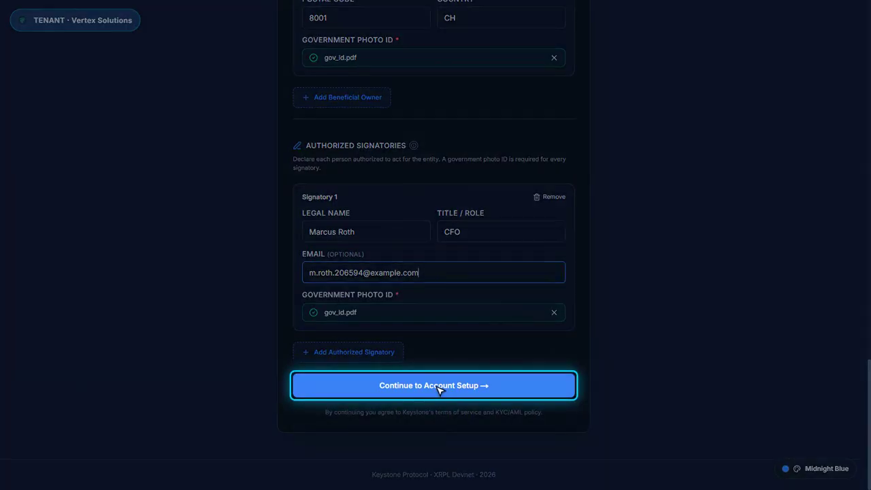
click(439, 386)
click(450, 441)
text(Treasury)
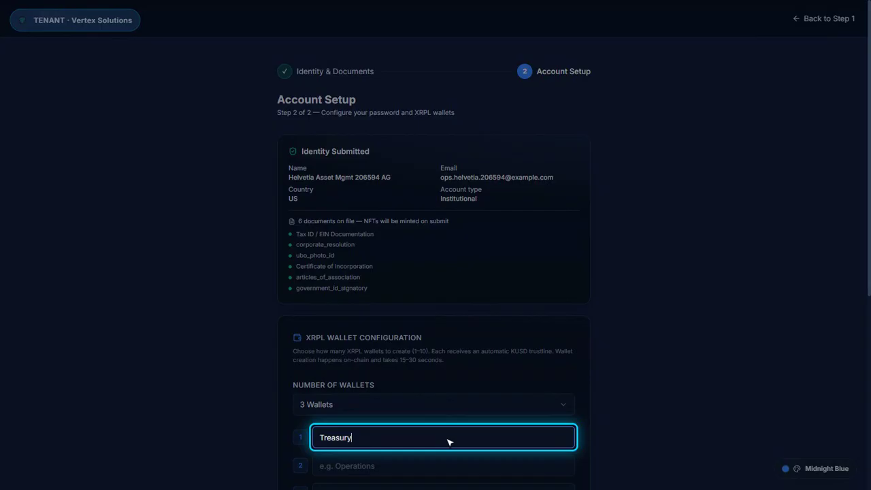
key(Tab)
click(450, 467)
text(Operations)
key(Tab)
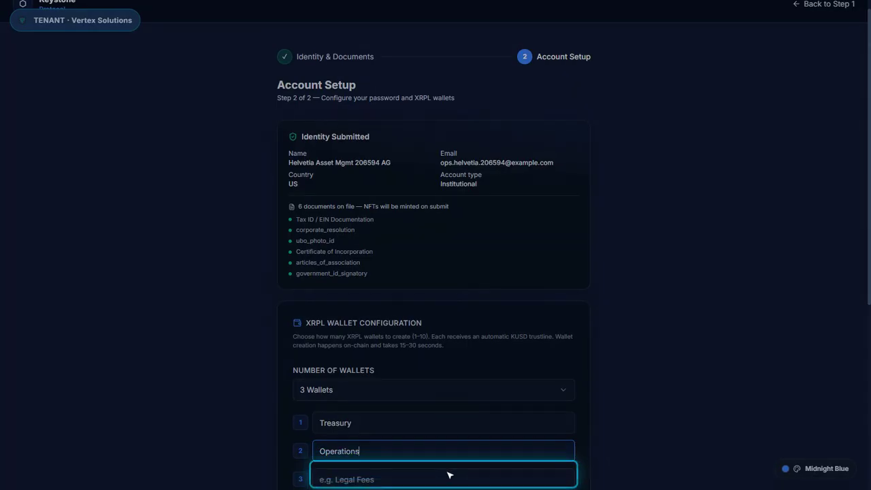
text(Reserves)
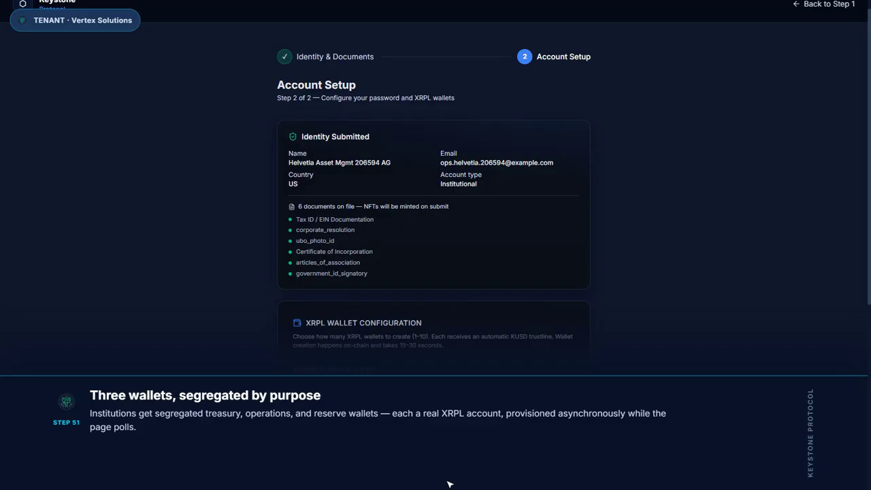
Fill in a generated password and create the account with its provisioned wallets
scroll(448, 484, down, 5)
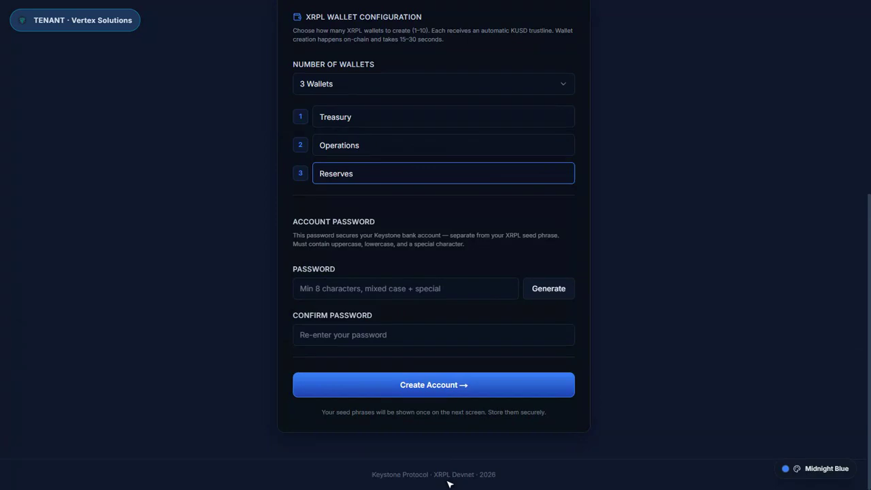
click(554, 293)
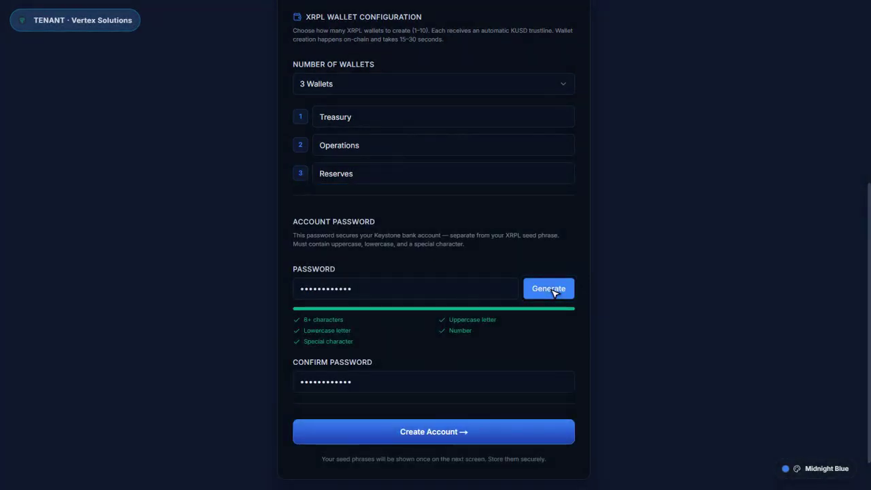
click(440, 434)
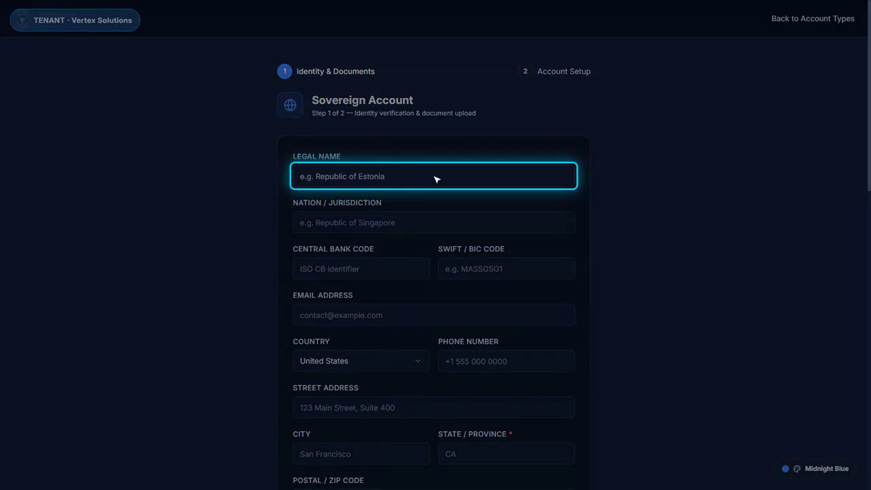
Enter 'Republic of Marindia 206594 - Ministry of Finance', jurisdiction Republic of Marindia, bank code MAR, SWIFT MARTMMX1
text(Republic of Marindia)
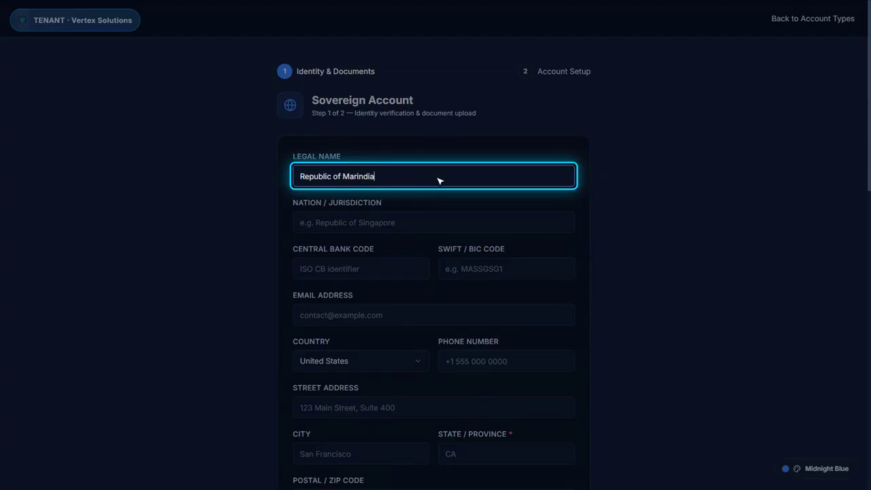
text( 206594 - Ministry of Finance)
click(440, 226)
text(Republic of Marindia)
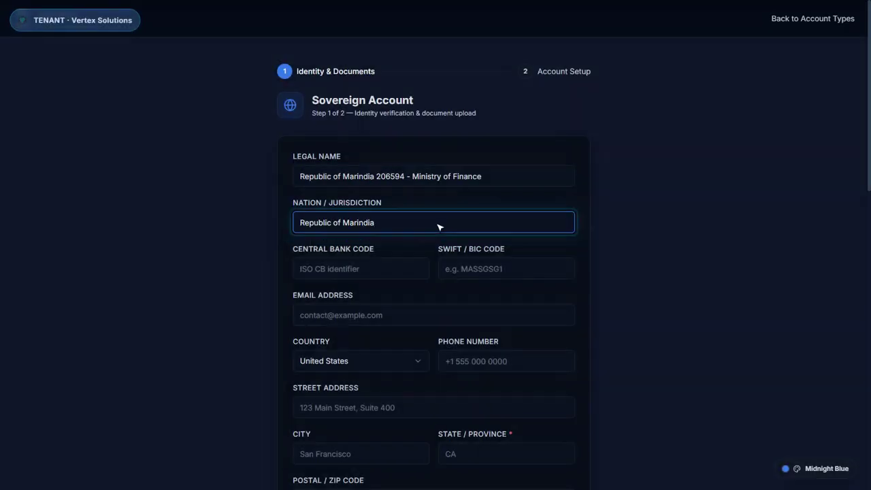
click(375, 269)
text(MAR)
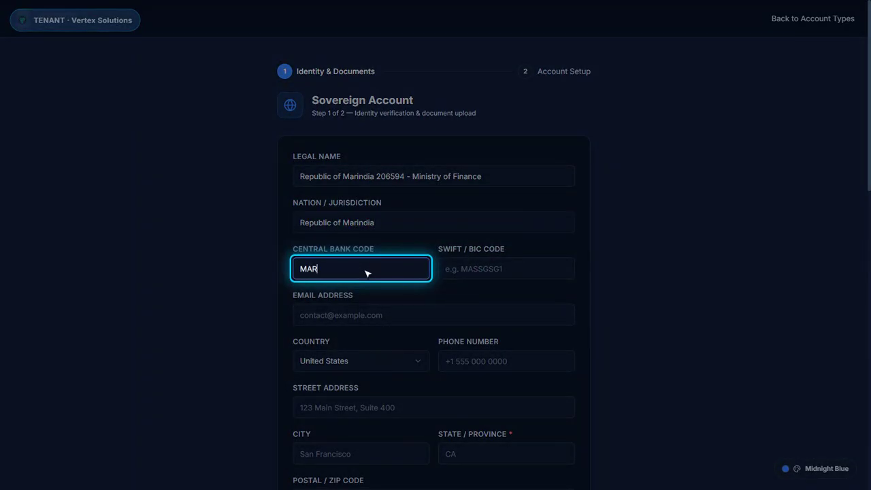
click(504, 271)
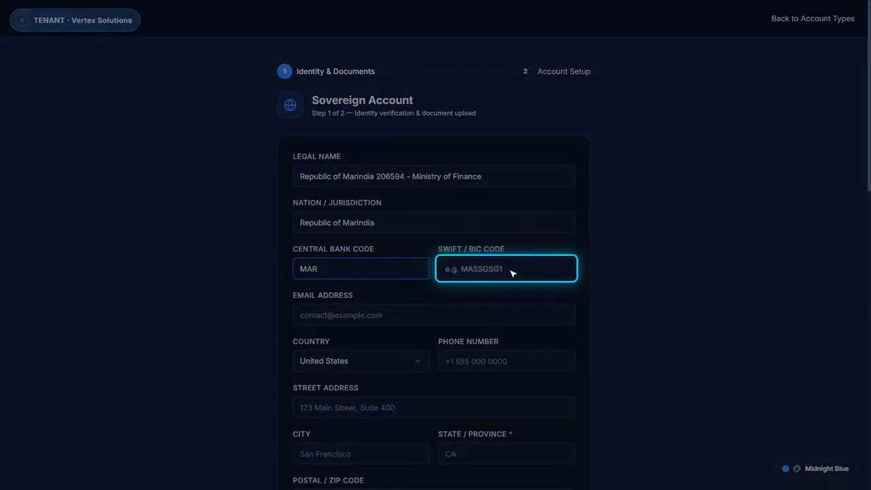
text(MARTMMX1)
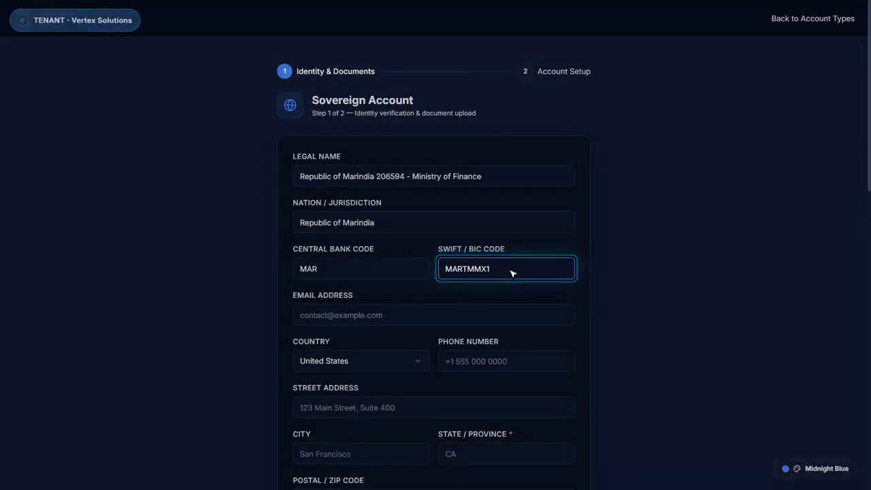
Fill in the treasury contact's e-mail address and phone number
click(452, 311)
text(treasury.marindia.206594@example.com)
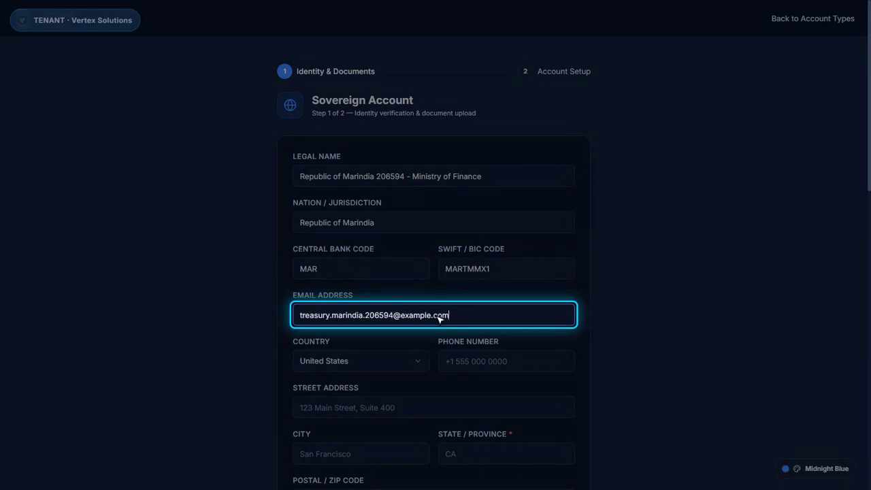
click(501, 360)
text(+14155552594)
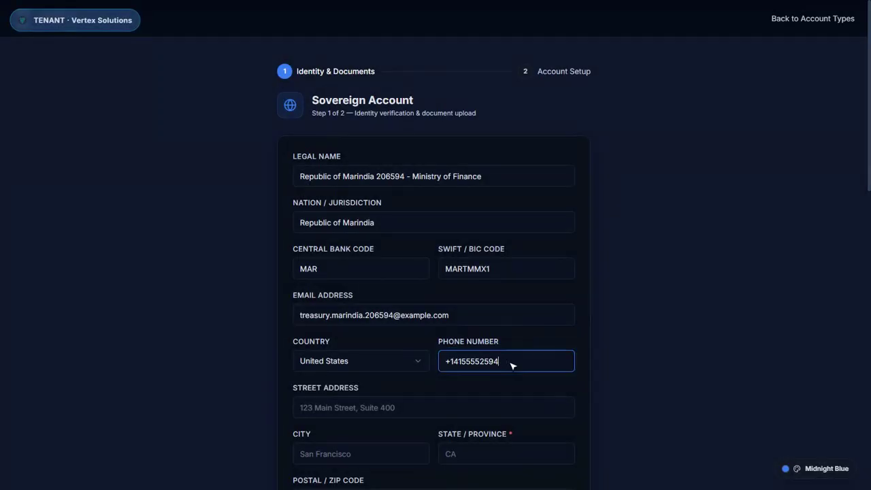
Fill in the street address, city, state and postal code
click(442, 412)
text(1 Treasury Square)
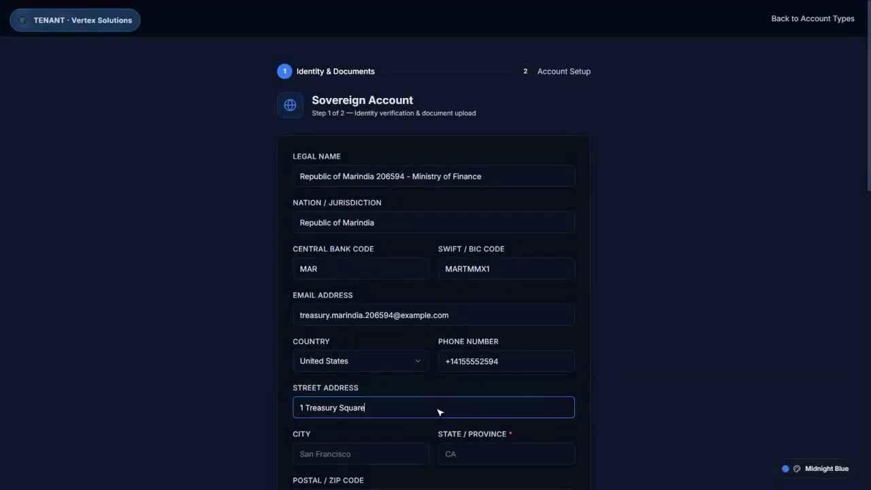
click(369, 456)
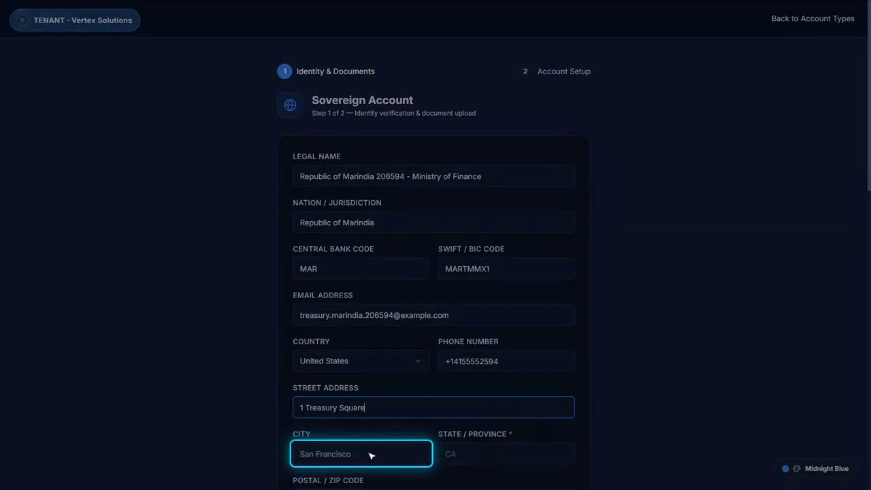
text(Marin City)
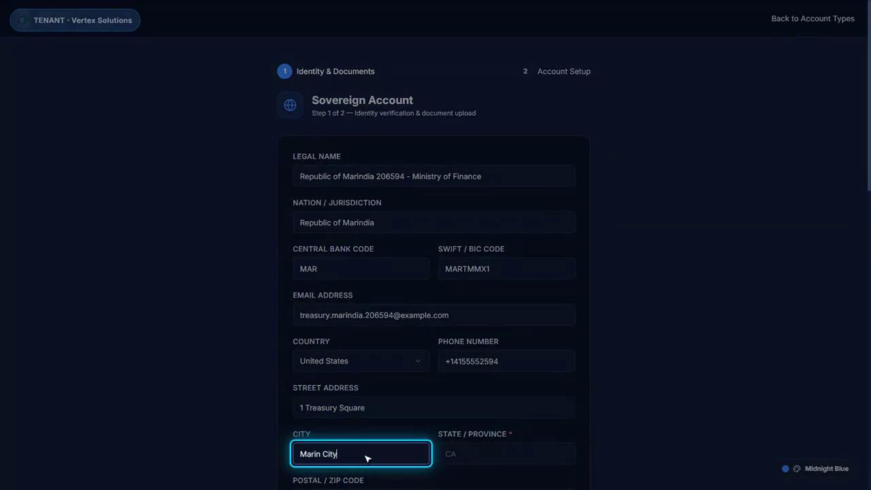
click(443, 458)
text(MA)
key(Tab)
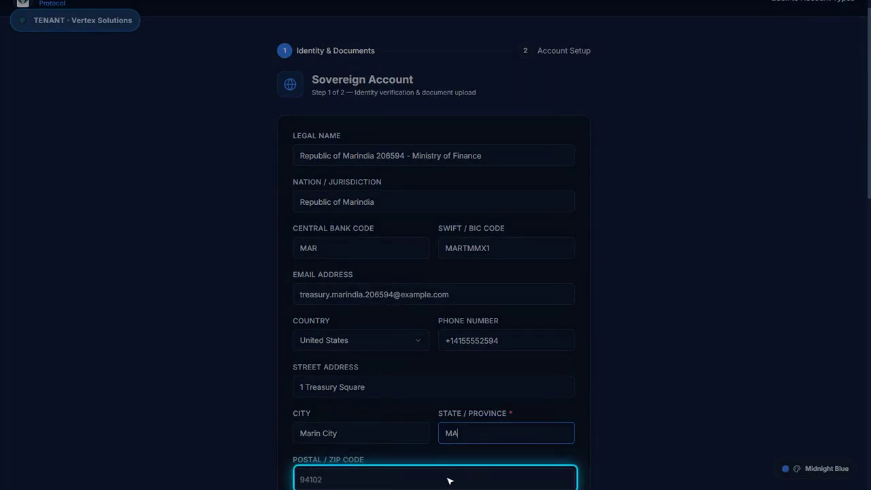
text(00001)
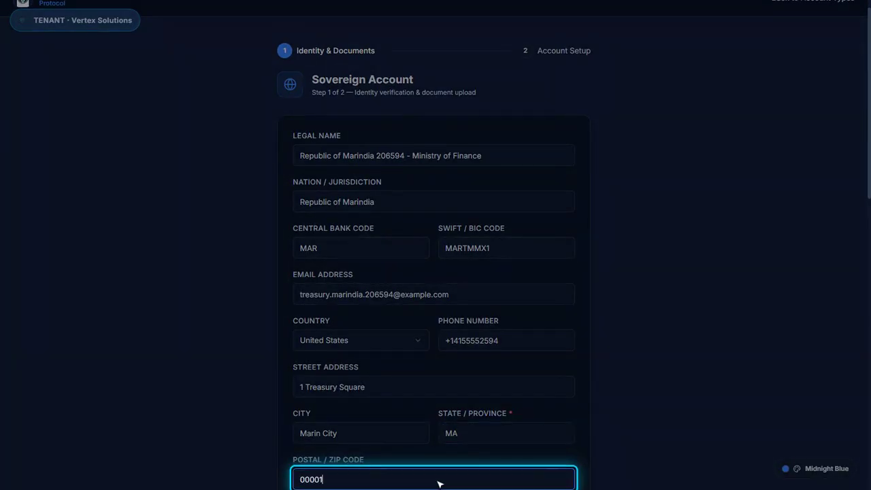
scroll(439, 483, down, 5)
key(Tab)
Set Source of Funds to Business Income and Annual Income to Over $500,000
click(367, 250)
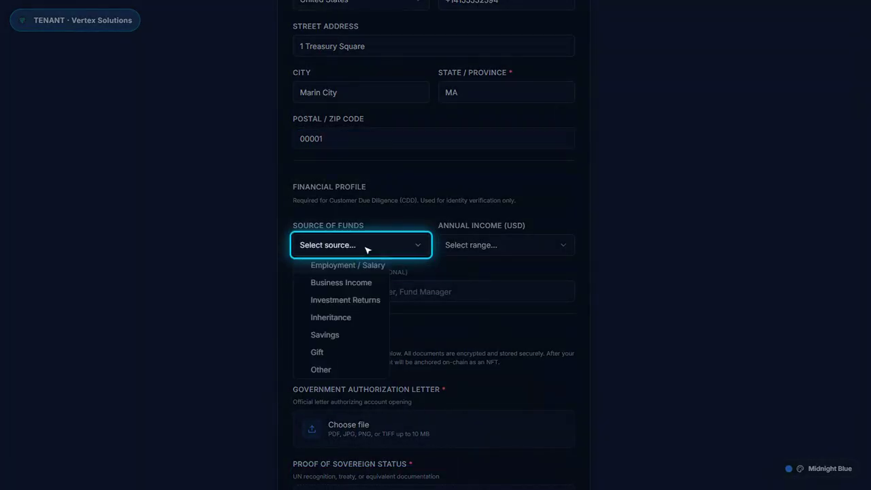
key(Down)
key(Return)
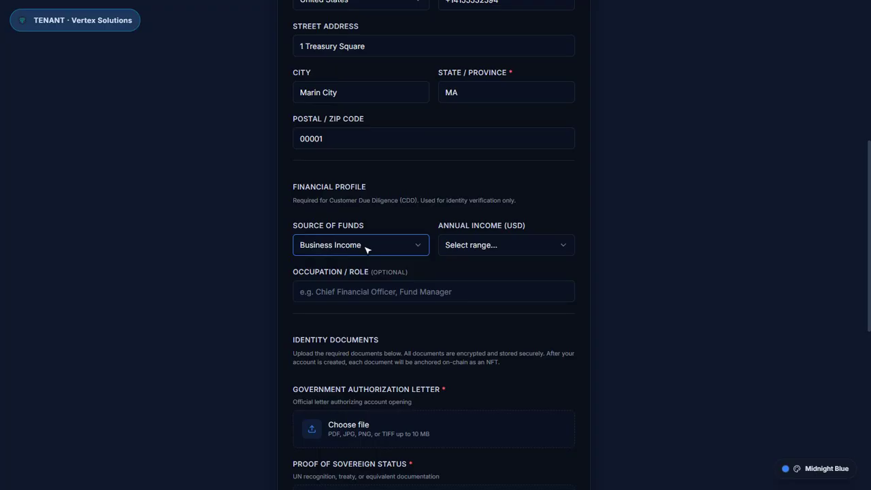
click(512, 250)
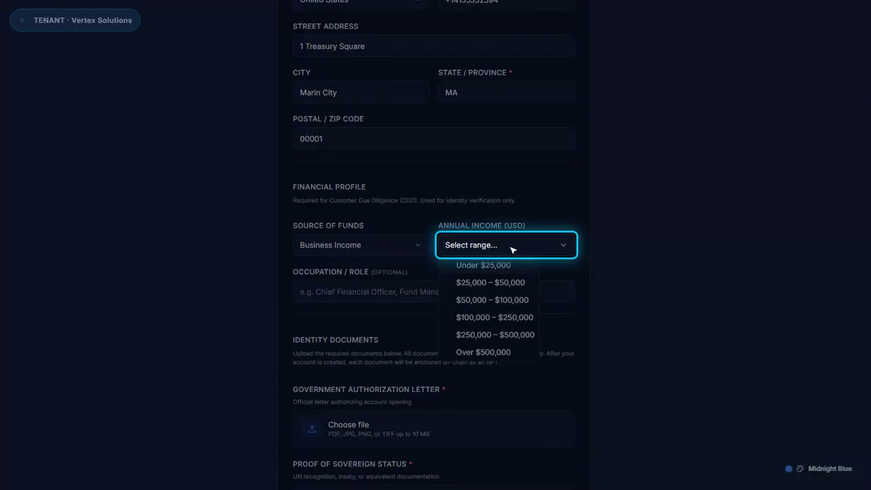
key(End)
key(Return)
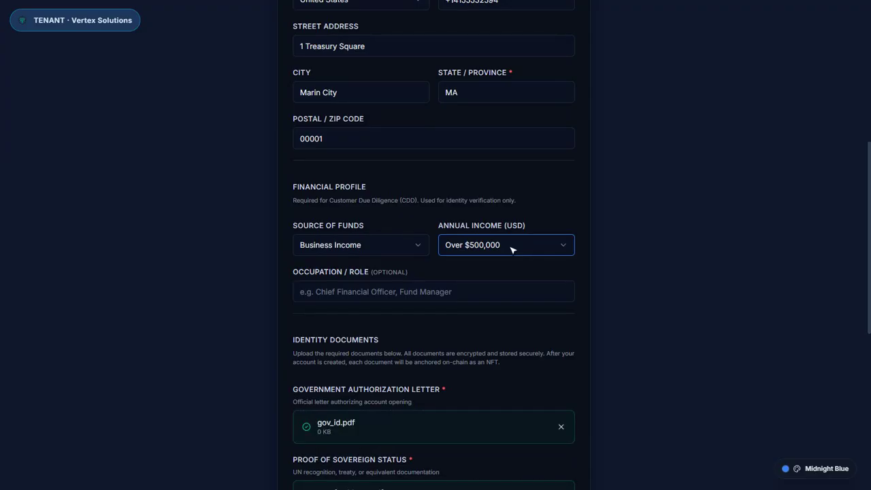
scroll(512, 250, down, 6)
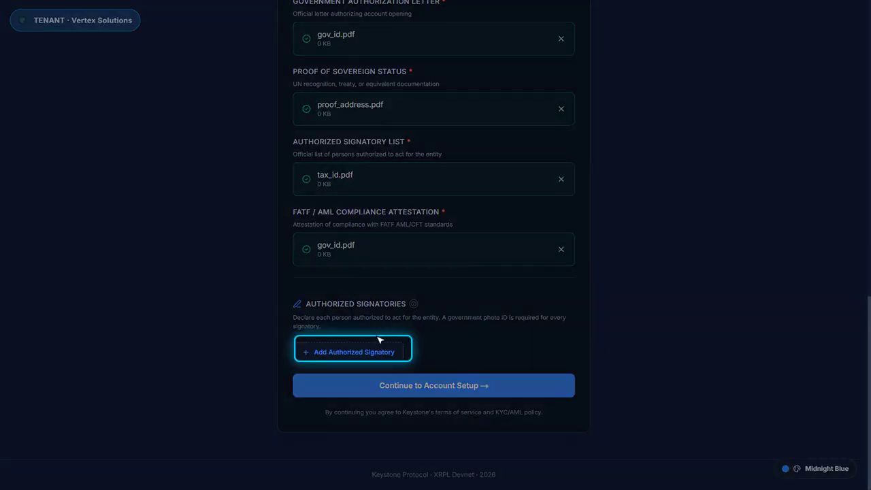
Add a Minister of Finance signatory with their legal name and e-mail, and submit identity
click(354, 356)
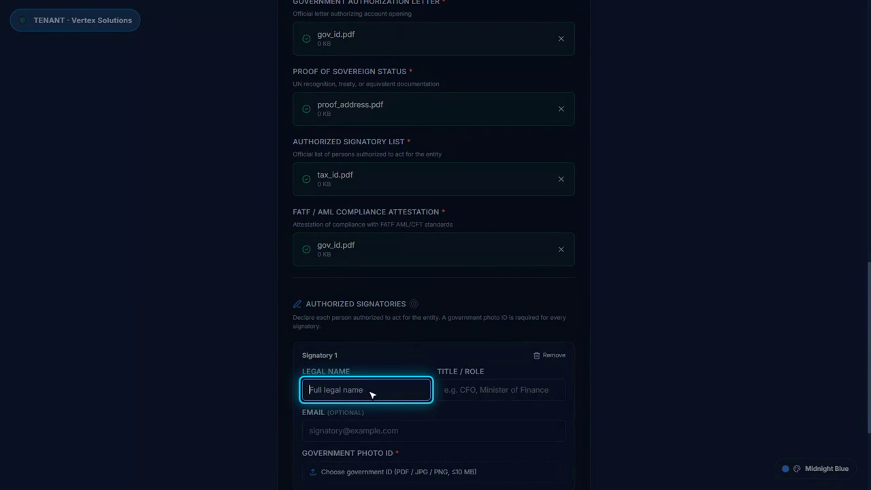
click(507, 394)
text(Minister of Finance)
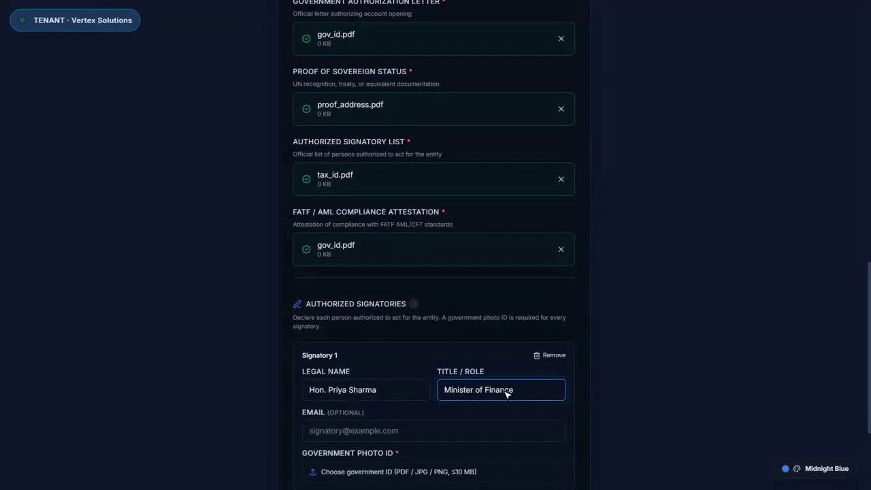
click(443, 433)
text(p.sharma.206594@example.com)
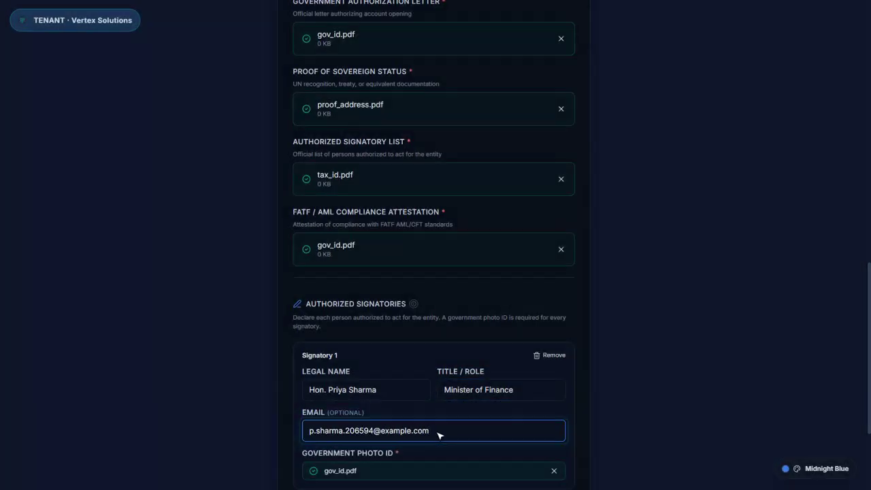
scroll(440, 436, down, 2)
click(439, 388)
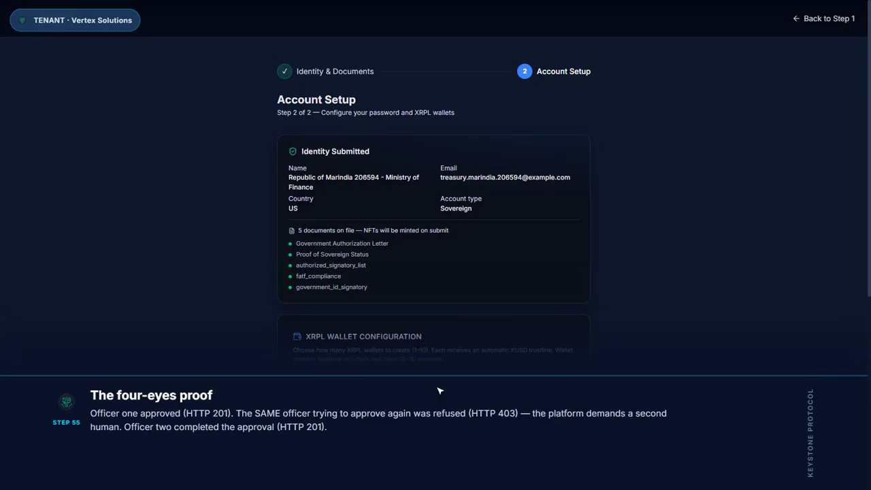
Name all three wallets 'Sovereign Reserve'
click(447, 436)
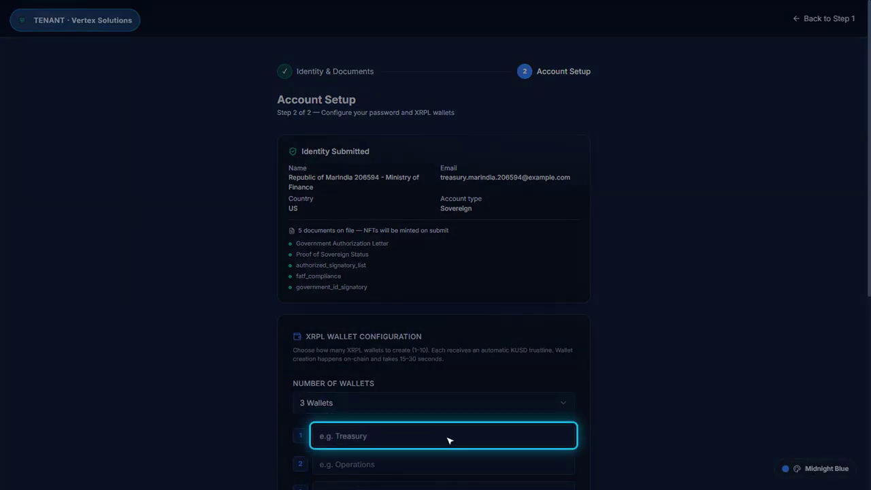
text(Sovereign Reserve)
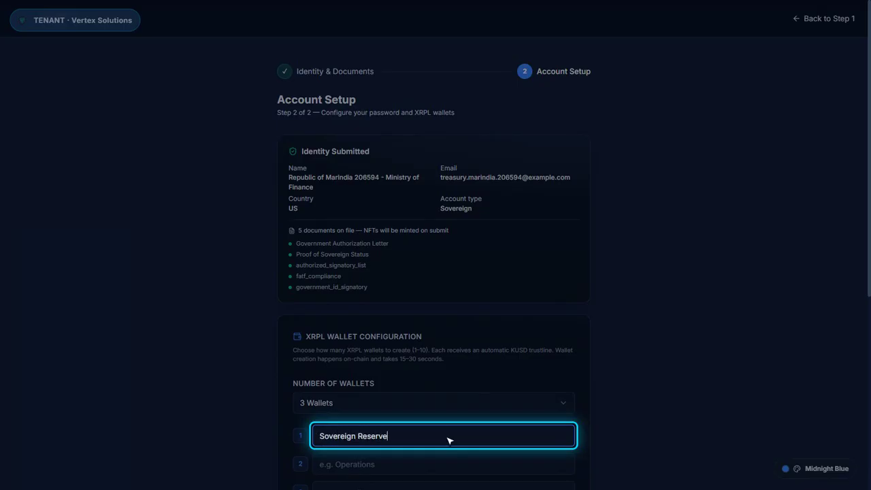
click(448, 465)
text(Sovereign Reserve)
scroll(448, 468, down, 1)
click(449, 480)
text(Sovereign Reserve)
Generate an account password and create the sovereign account
scroll(448, 484, down, 4)
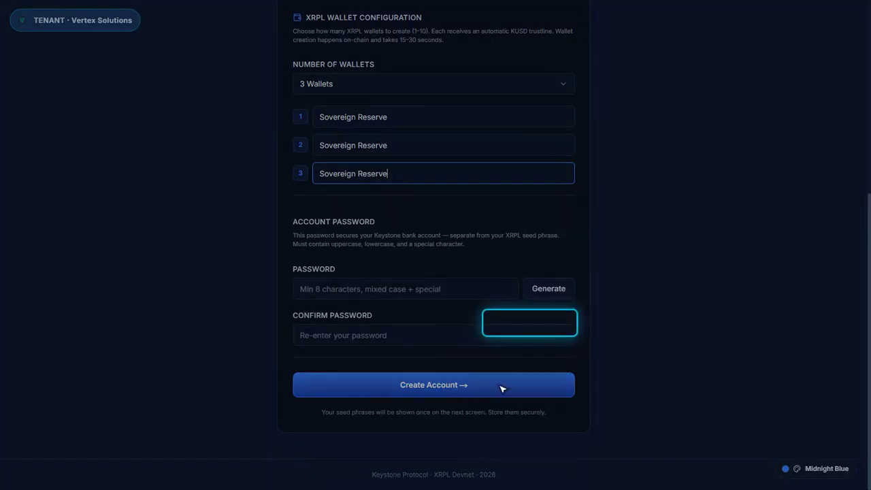
click(549, 289)
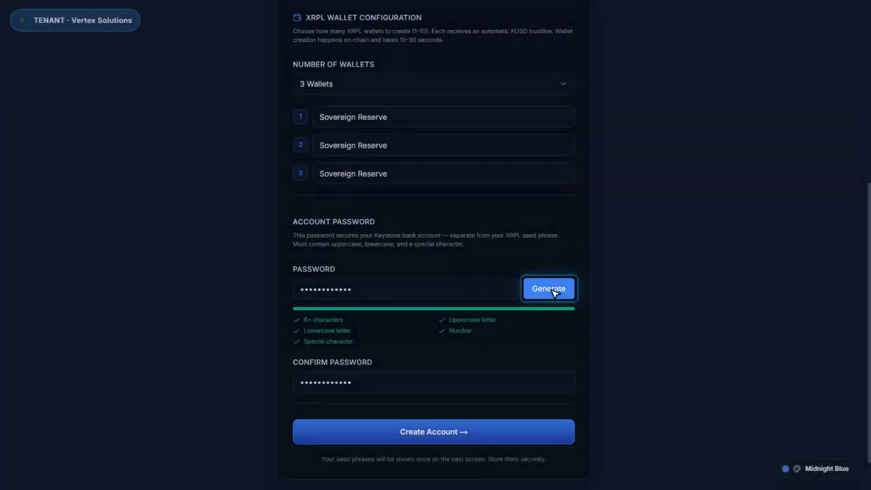
click(440, 434)
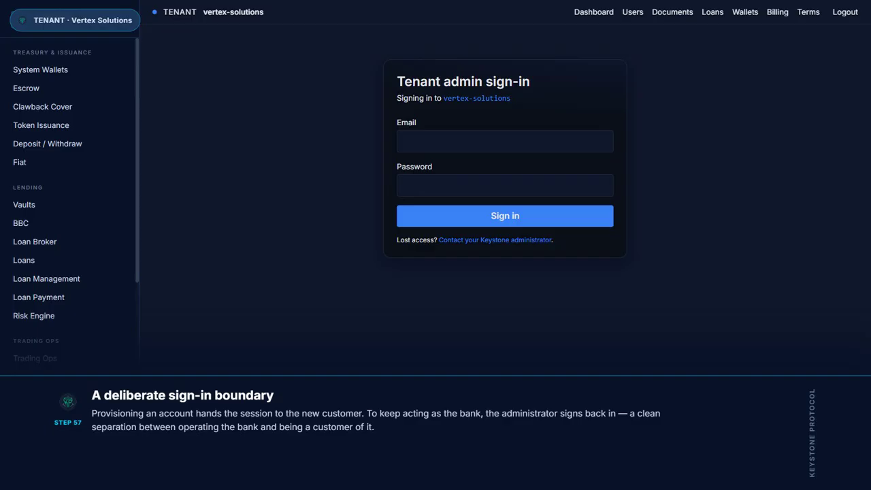
Sign in as the tenant administrator with the admin e-mail and password
click(510, 146)
text(billing@vertex.example)
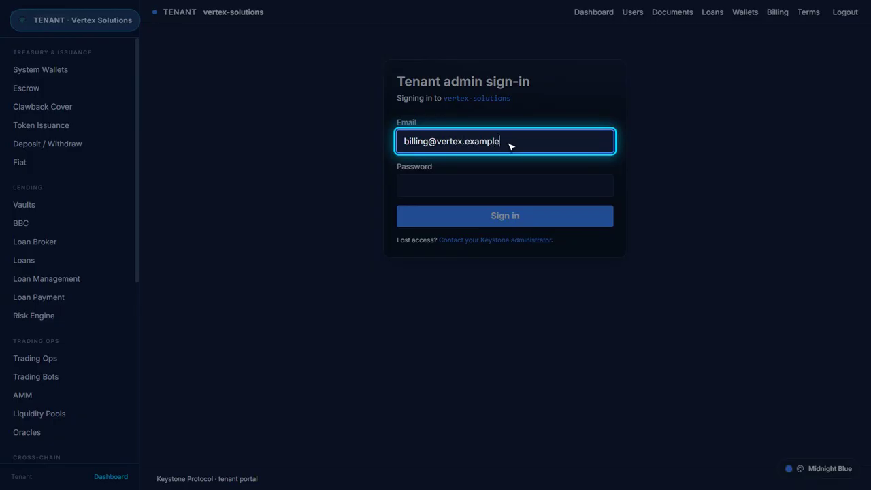
click(510, 190)
text(••••••••••••••••••••)
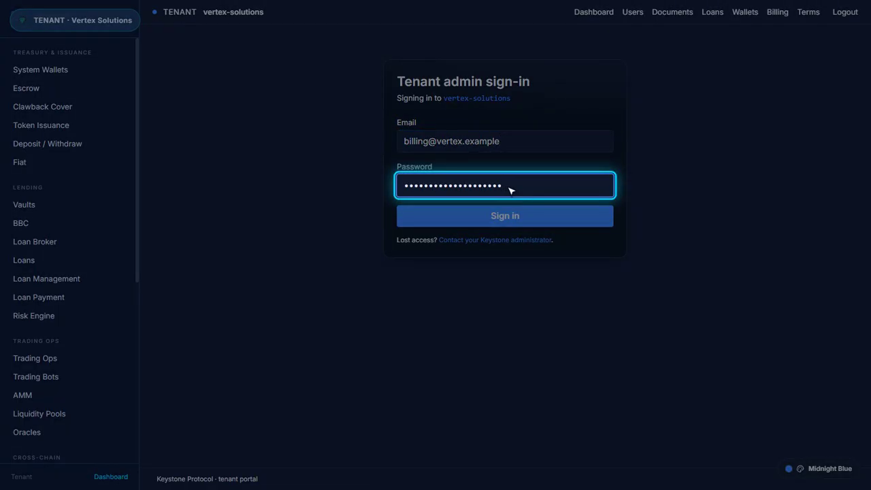
click(511, 217)
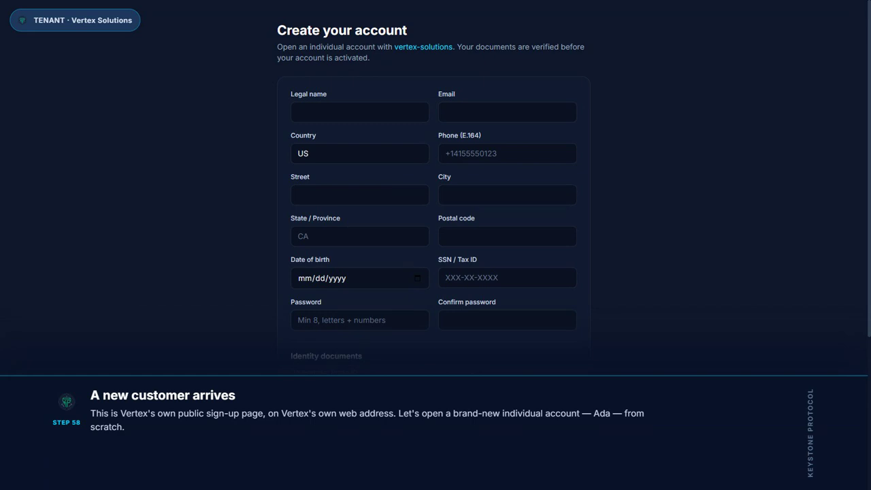
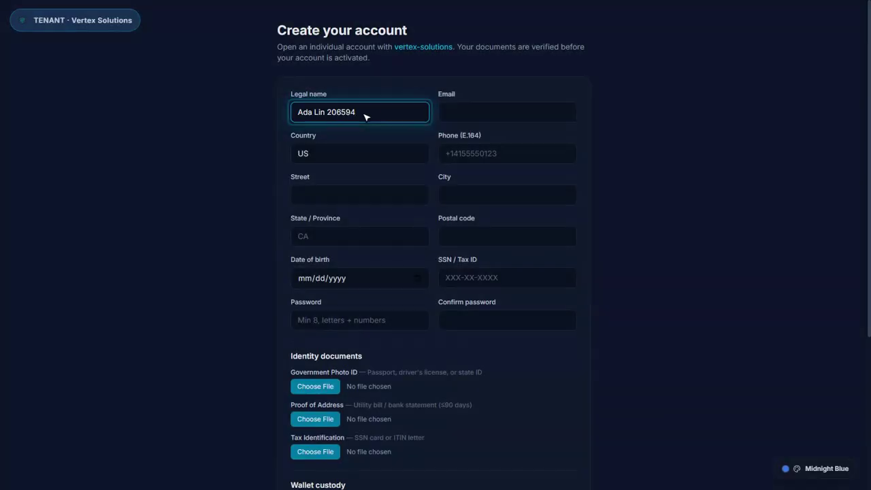
Enter the applicant's full name, e-mail address and phone number
click(490, 116)
text(ada.lin.206594@example.com)
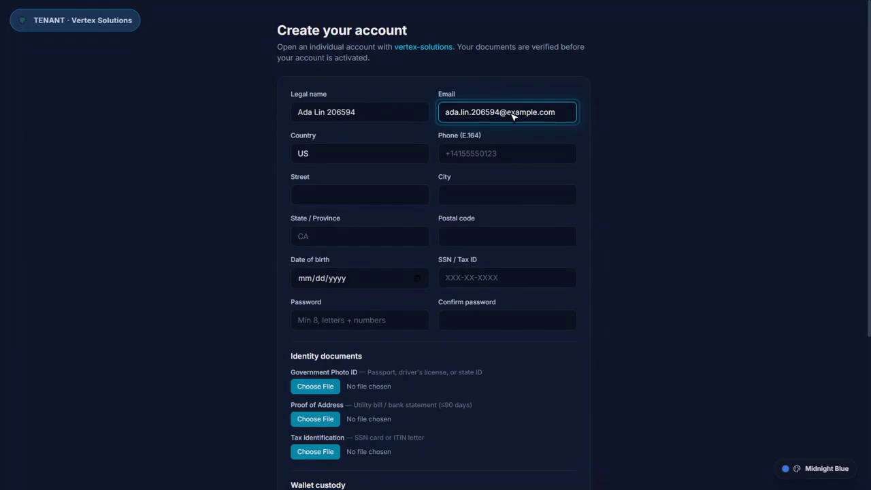
click(514, 152)
text(+14155550594)
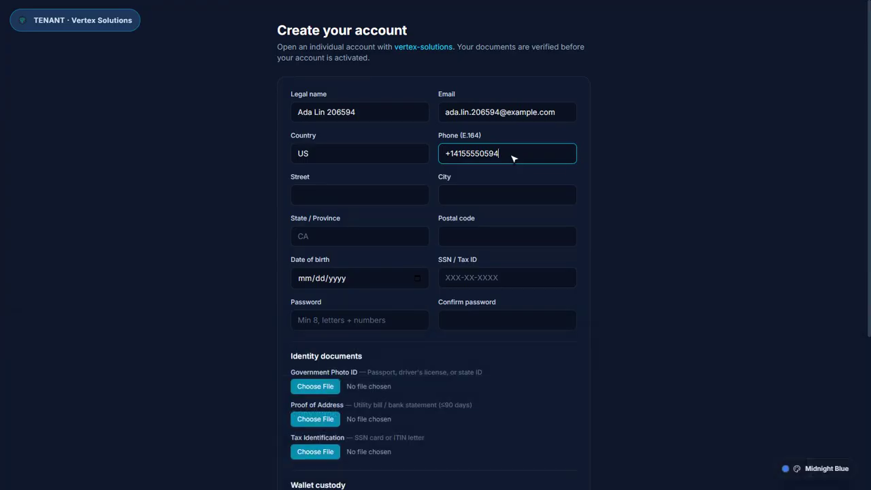
Enter the applicant's street address, city, state and postal code
click(378, 196)
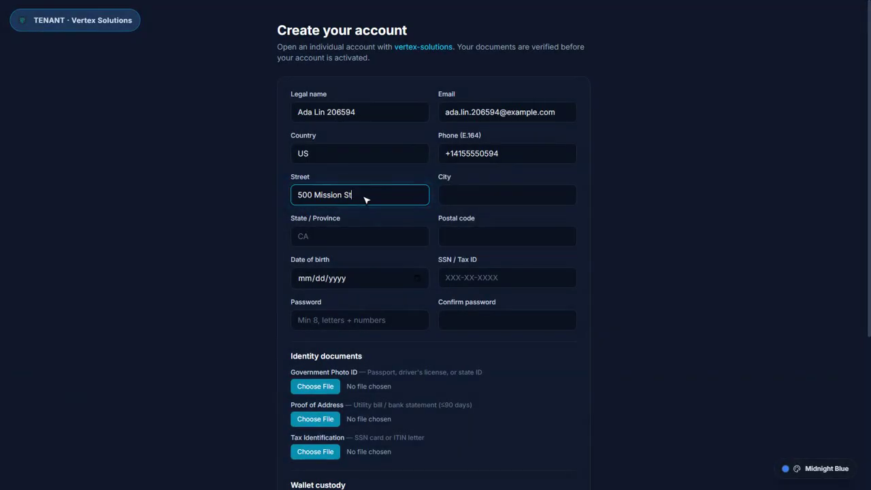
click(506, 198)
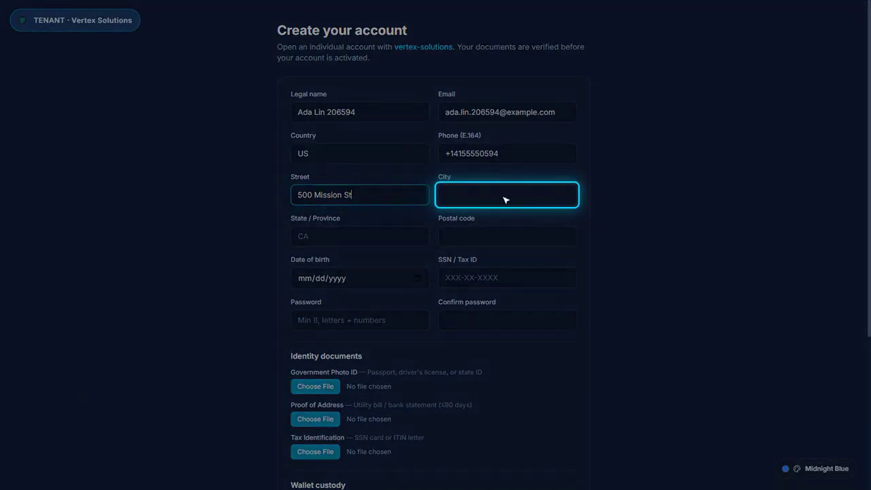
text(San Francisco)
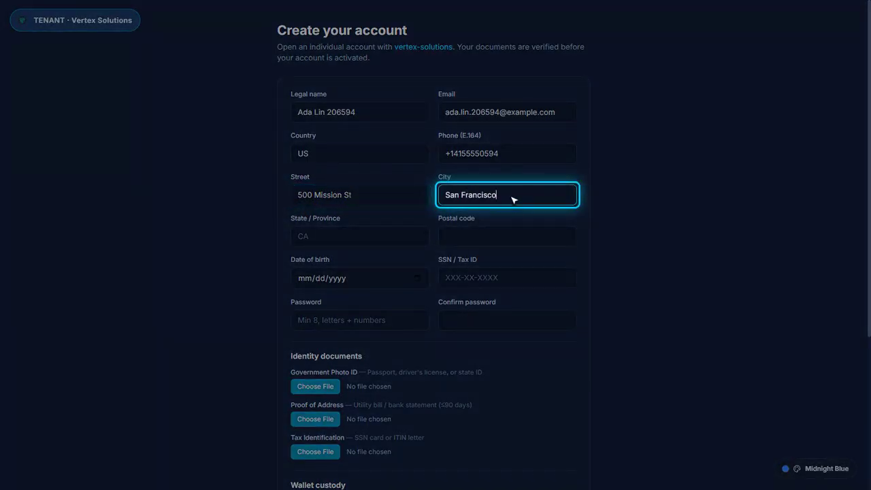
click(365, 239)
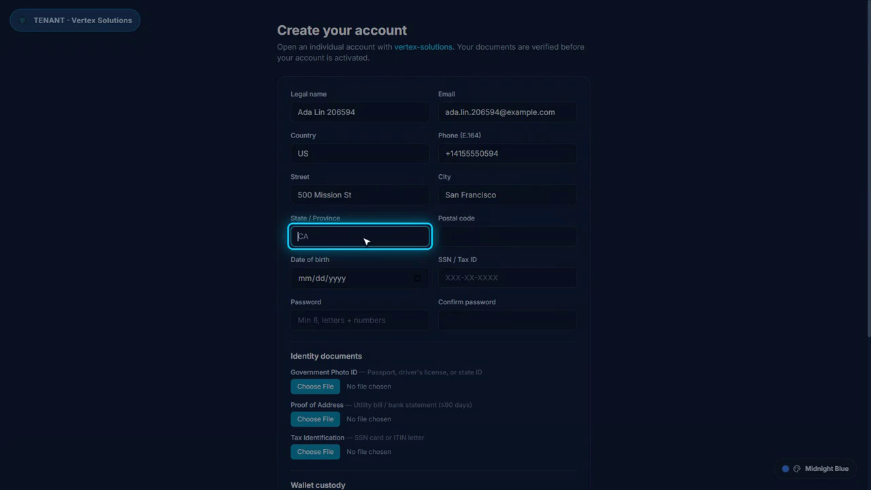
text(CA)
click(461, 239)
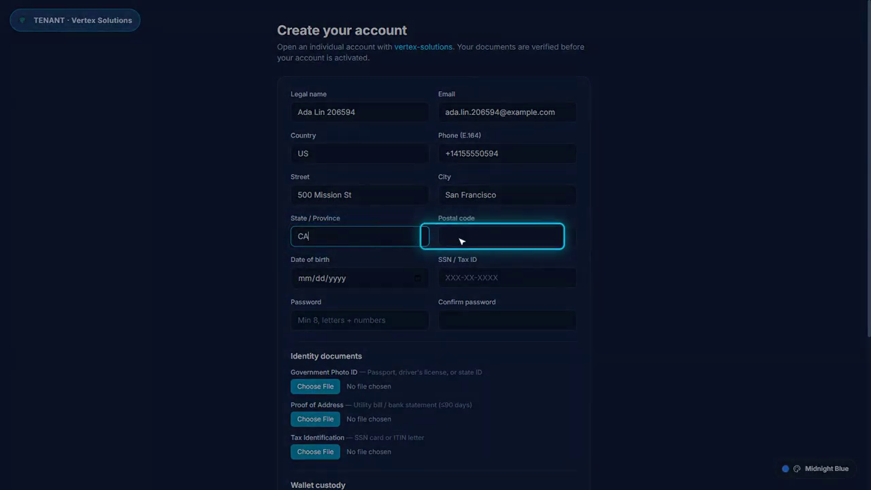
text(94105)
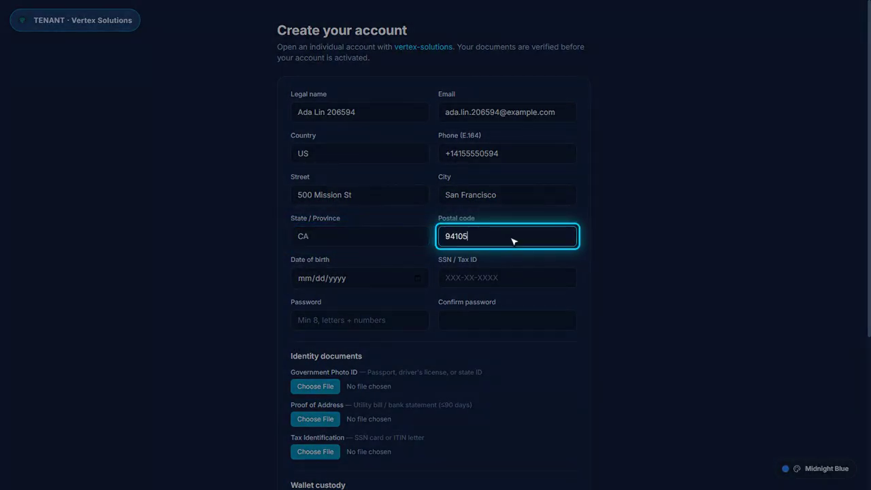
Enter the applicant's date of birth and SSN / tax ID
click(365, 284)
text(04121990)
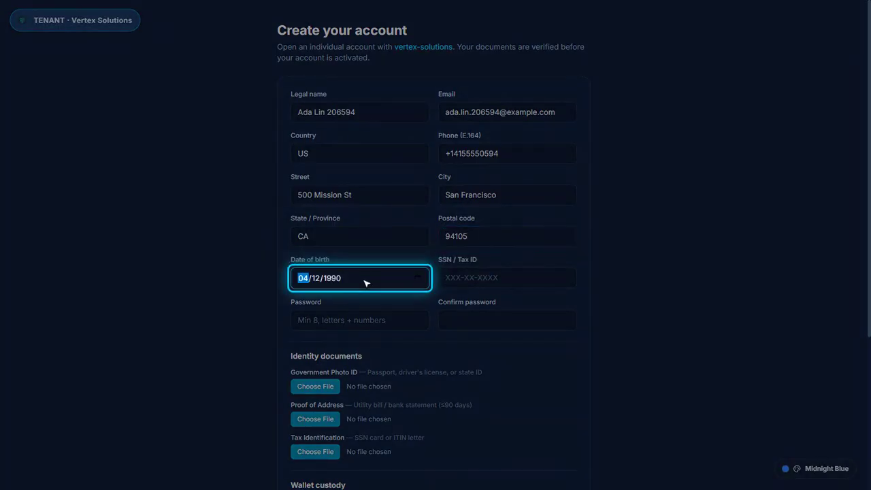
key(Tab)
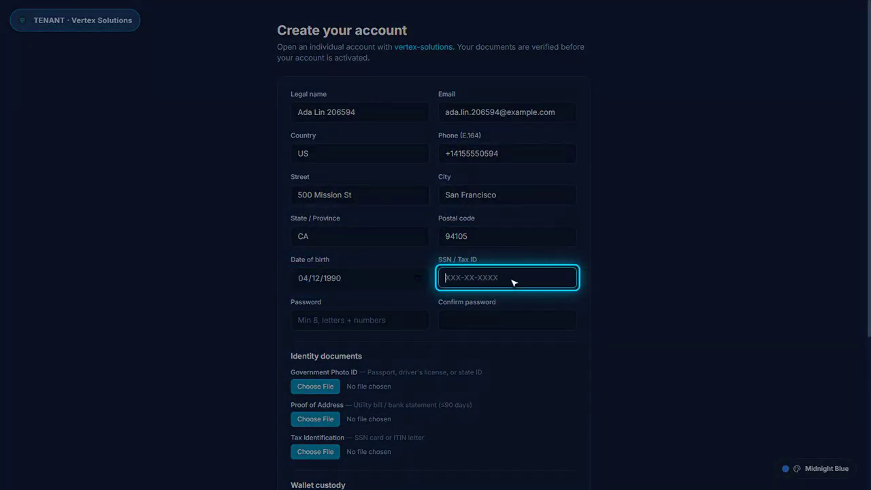
text(123-45-6789)
key(Tab)
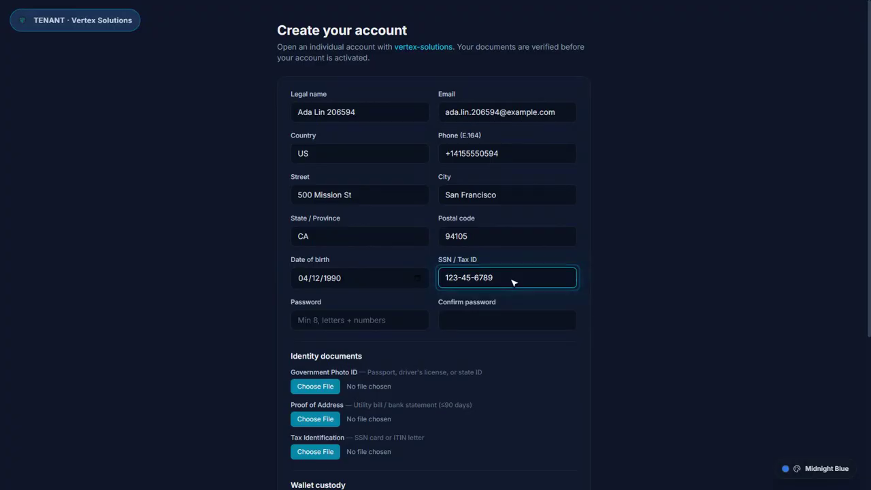
Enter and confirm the account password, then submit the application
text(Passw0rd206594)
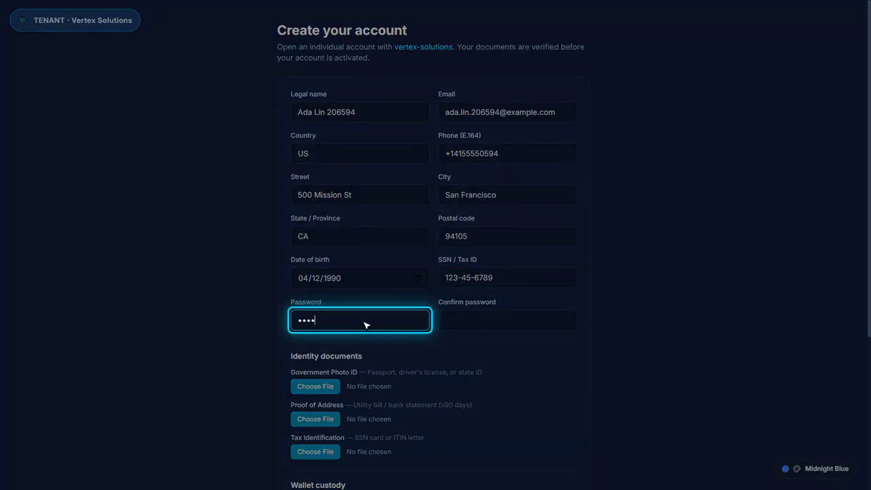
click(507, 325)
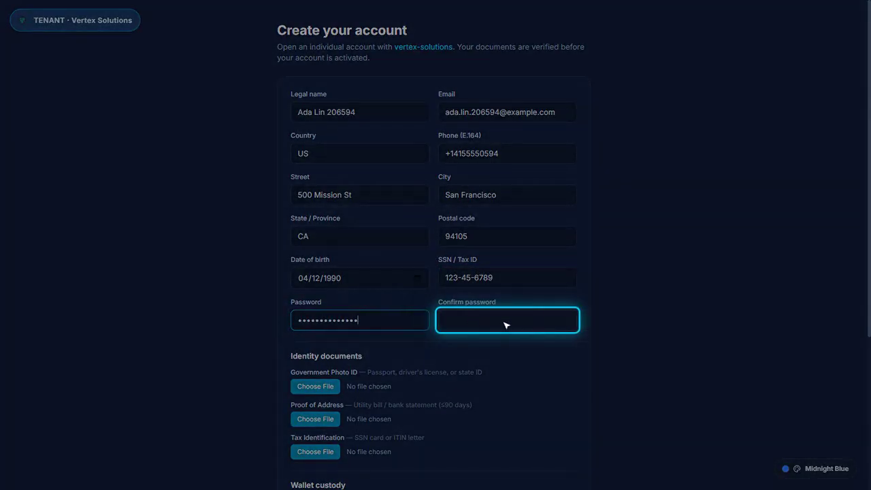
text(Passw0rd206594)
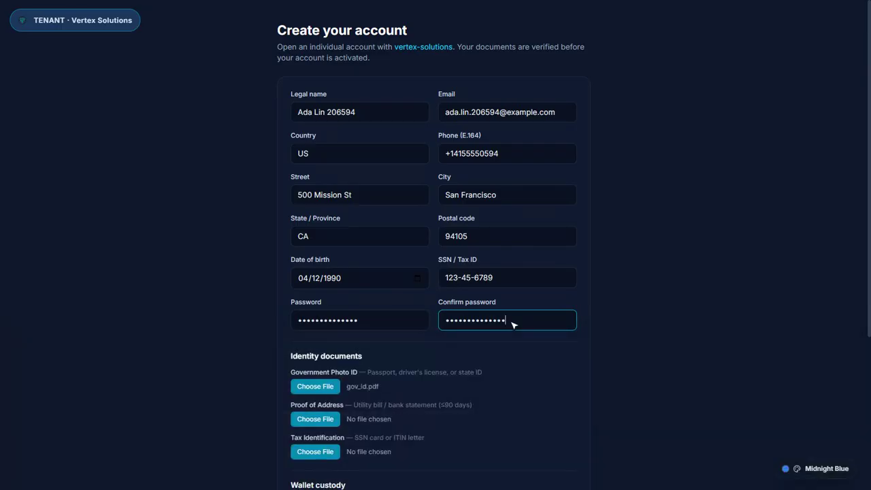
scroll(513, 325, down, 2)
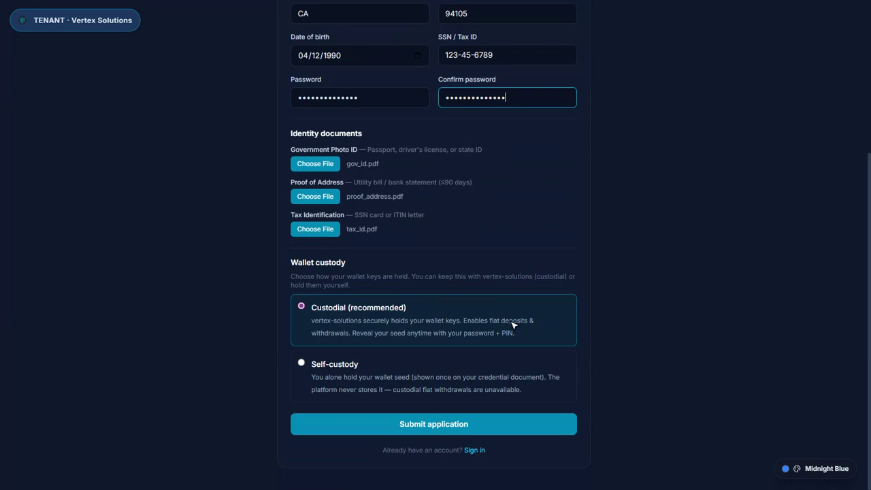
click(440, 427)
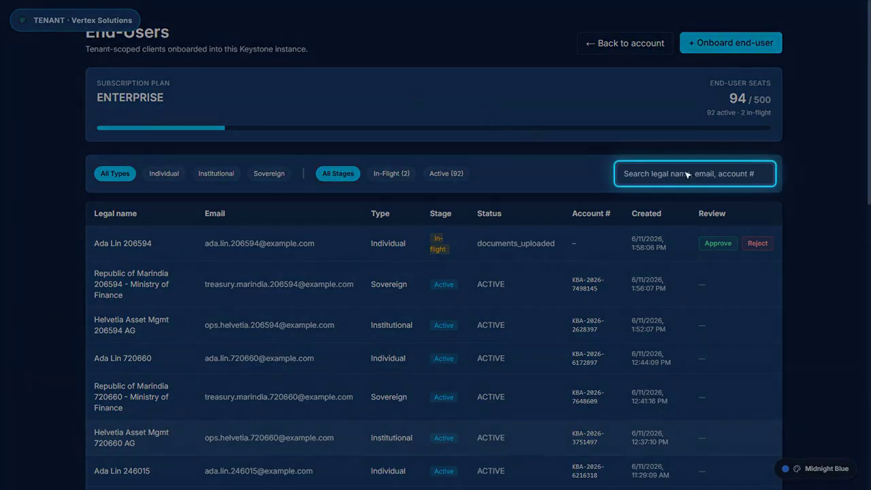
Search End-Users for the applicant's e-mail and approve their application, confirming the approval
click(702, 177)
text(ada.lin.206594)
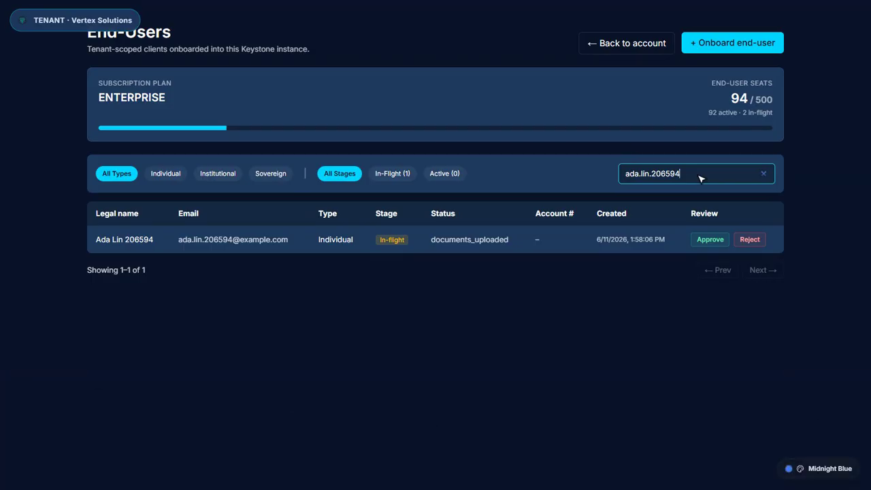
click(713, 242)
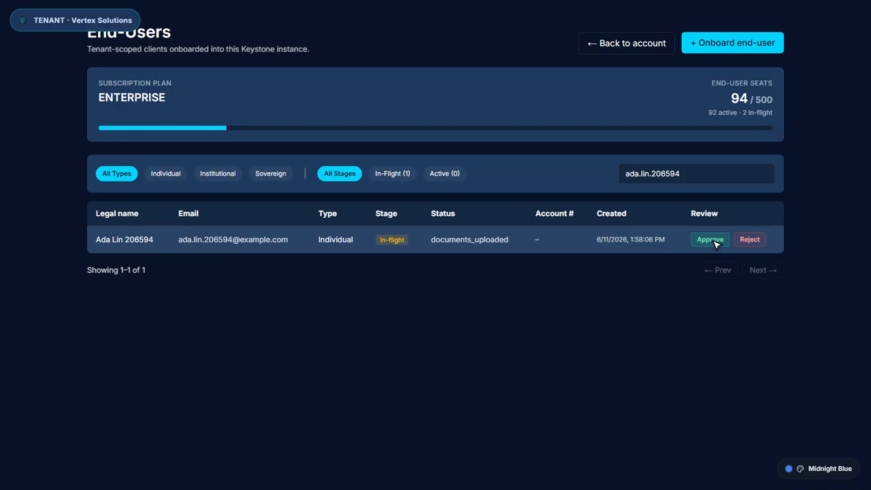
click(711, 240)
Filter the end-user table to show only users in the Active stage
click(447, 175)
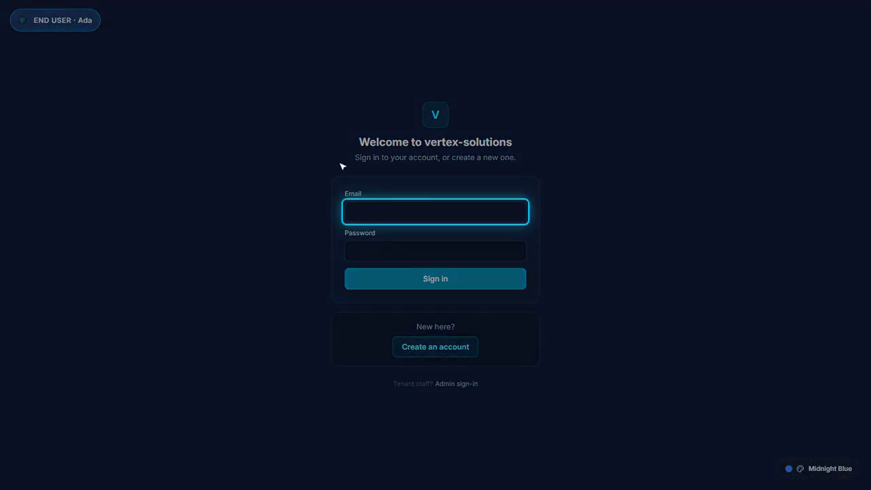
Sign in to the vertex-solutions portal with the client's email address and password
click(439, 214)
text(ada.lin.206594@example.com)
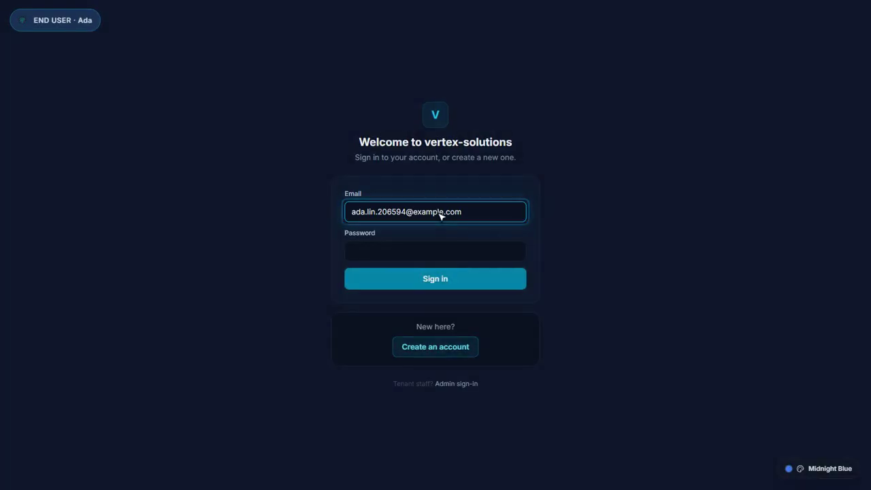
click(440, 250)
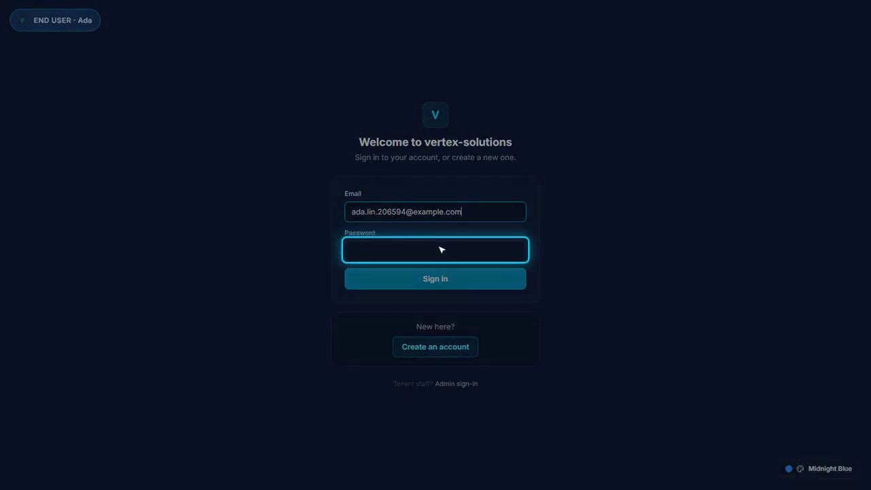
text(••••••••••••••)
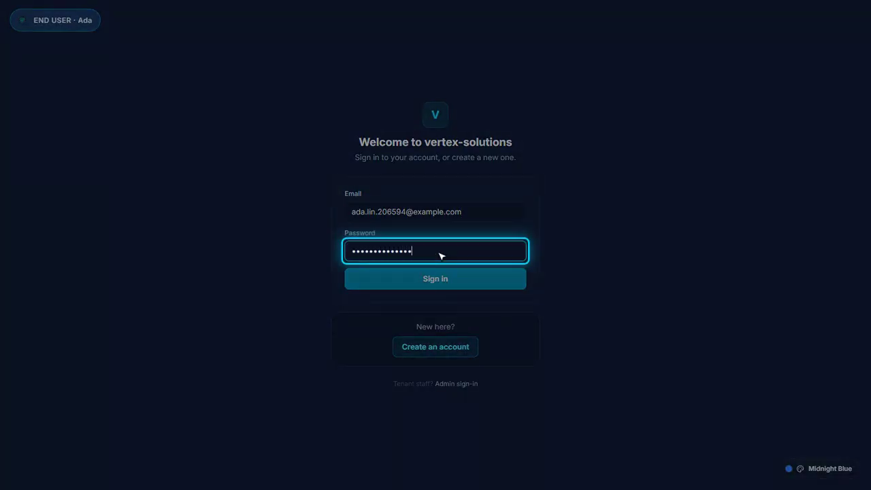
click(441, 280)
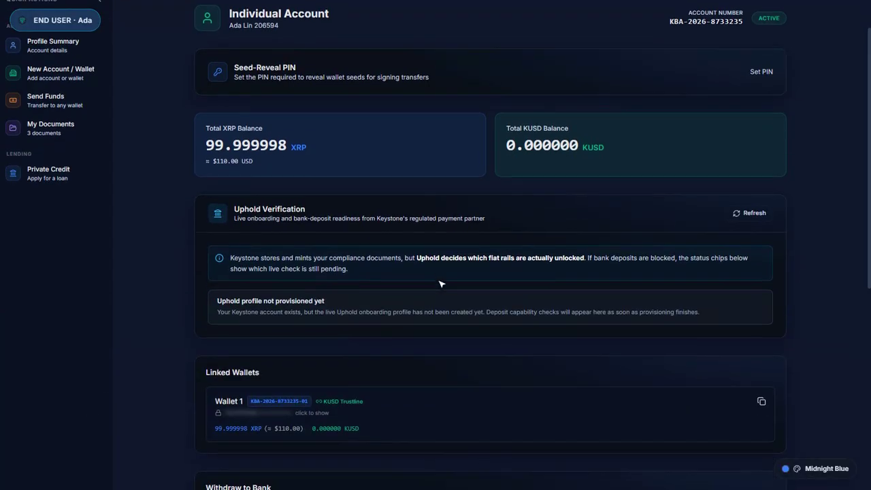
Scroll past Linked Wallets to the Transaction History showing Receive, Trust Set and Set Regular Key
scroll(440, 284, down, 2)
scroll(439, 284, down, 4)
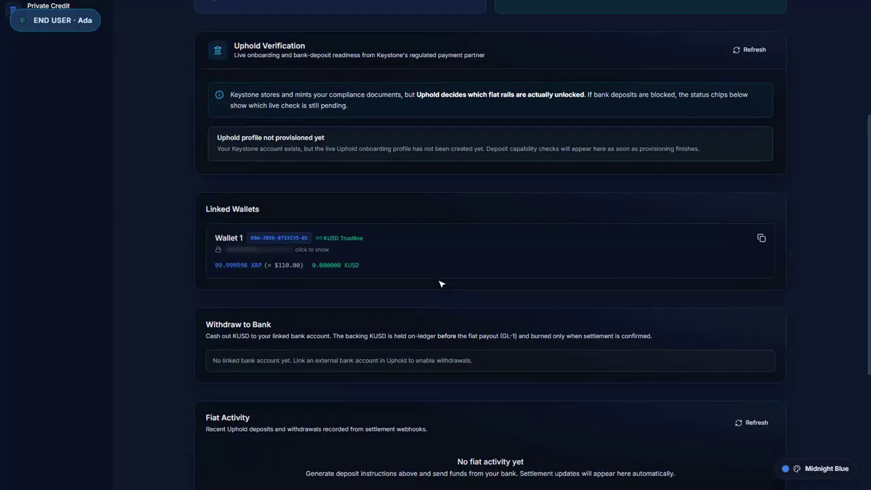
scroll(439, 284, down, 2)
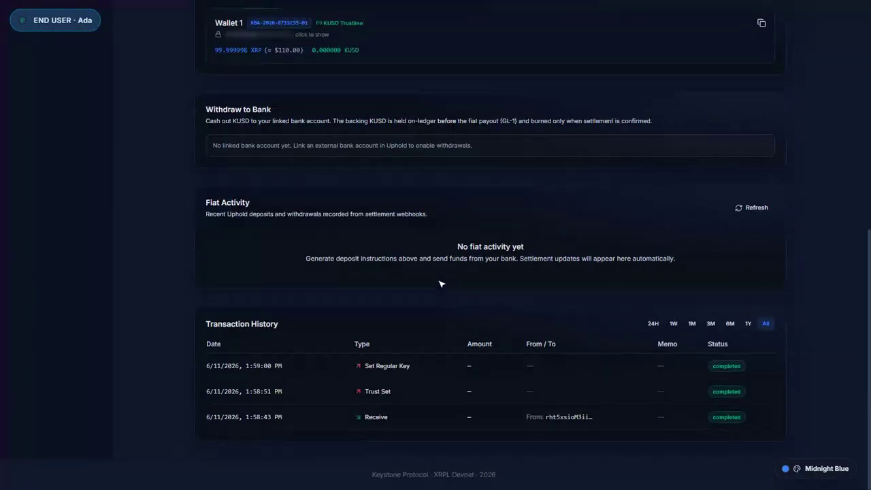
scroll(439, 284, up, 8)
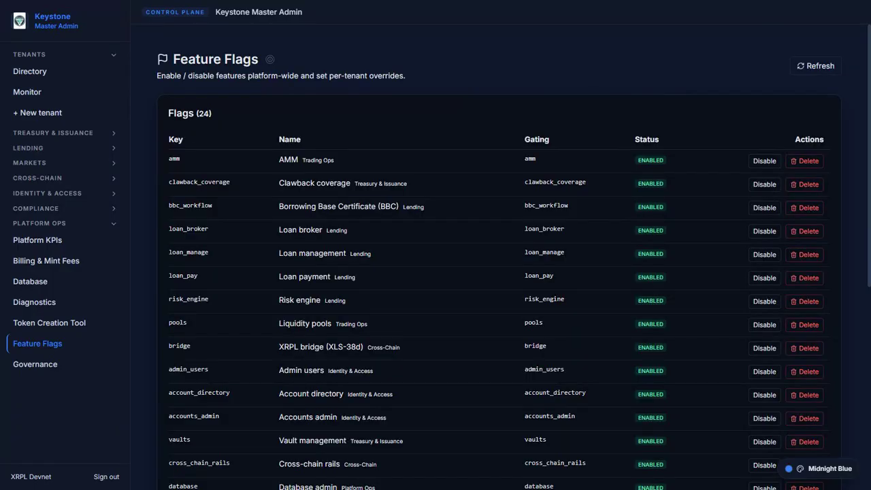
Set a Disable-for-tenant escrow override for the tenant ID, reason 'QA rotation 10 — end-user flag demo'
scroll(499, 273, down, 5)
click(253, 421)
text(cmpgzb5h0001c1100rvkbx9zs)
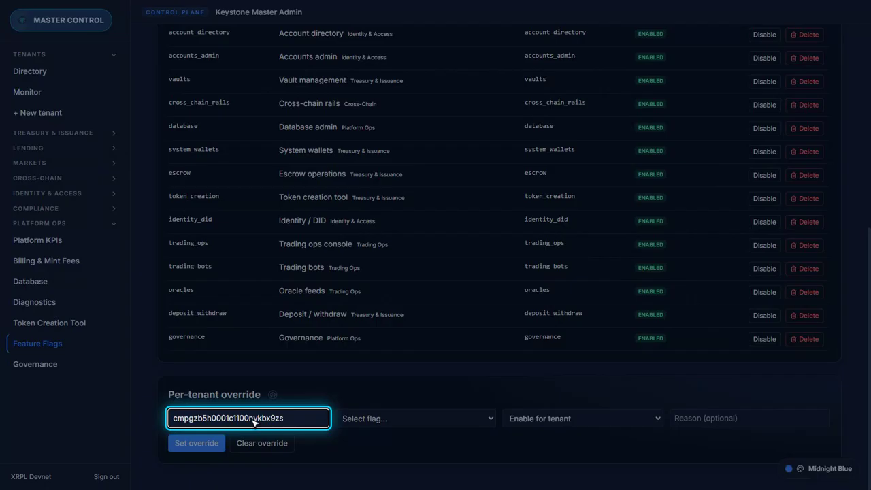
click(415, 419)
click(582, 418)
click(749, 418)
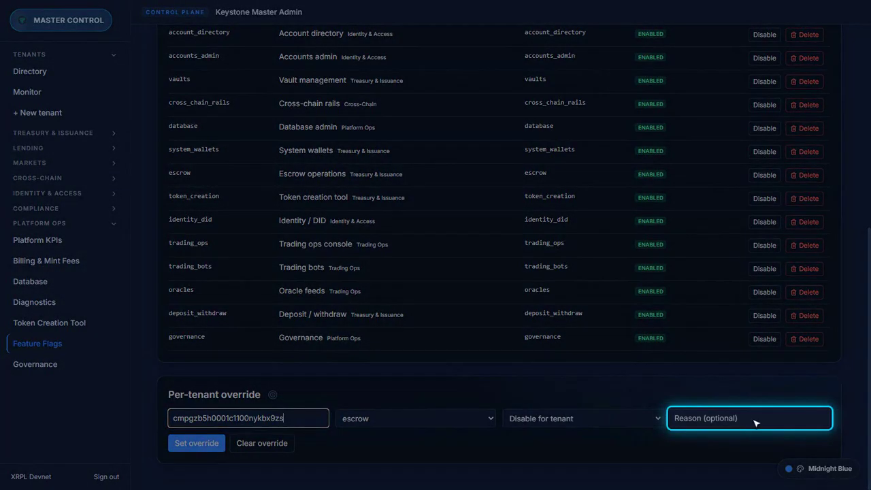
text(QA rotation 10 — end-user flag demo (cleared seconds later))
key(Tab)
key(Tab)
click(196, 444)
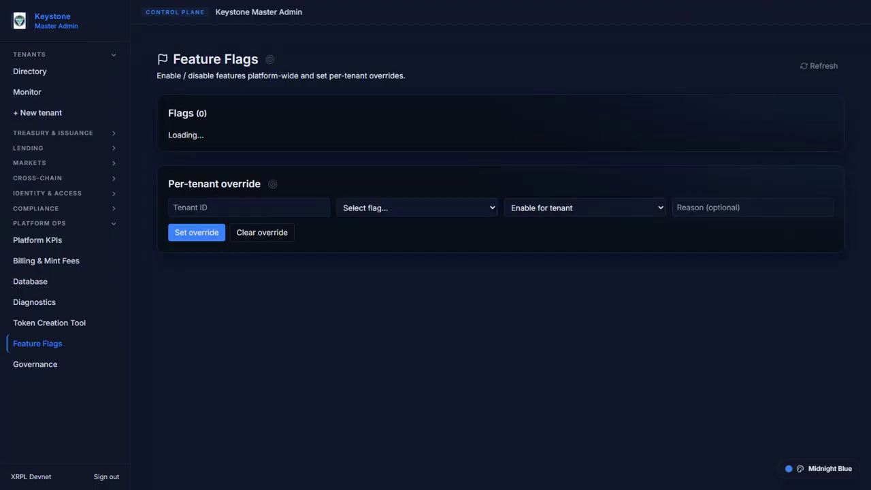
Clear the escrow override by entering the tenant ID in the Per-tenant override form
scroll(501, 246, down, 6)
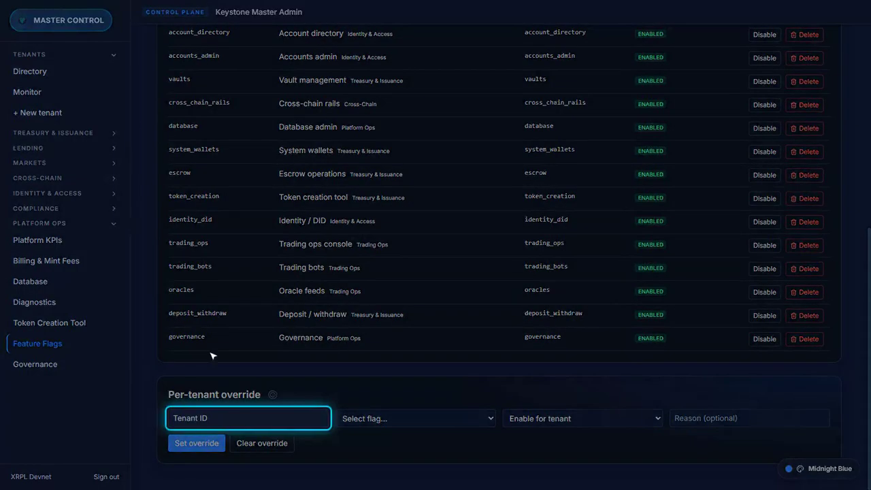
click(253, 421)
text(cmpgzb5h0001c1100nvkbx9zs)
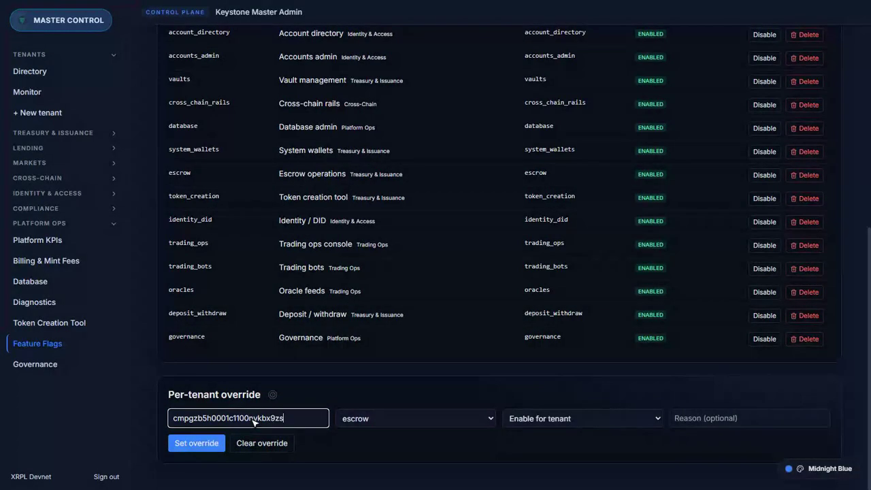
click(264, 444)
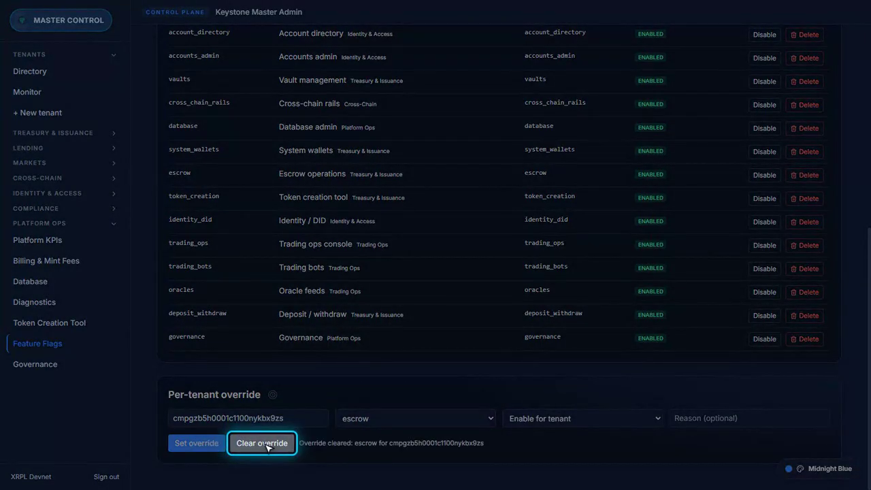